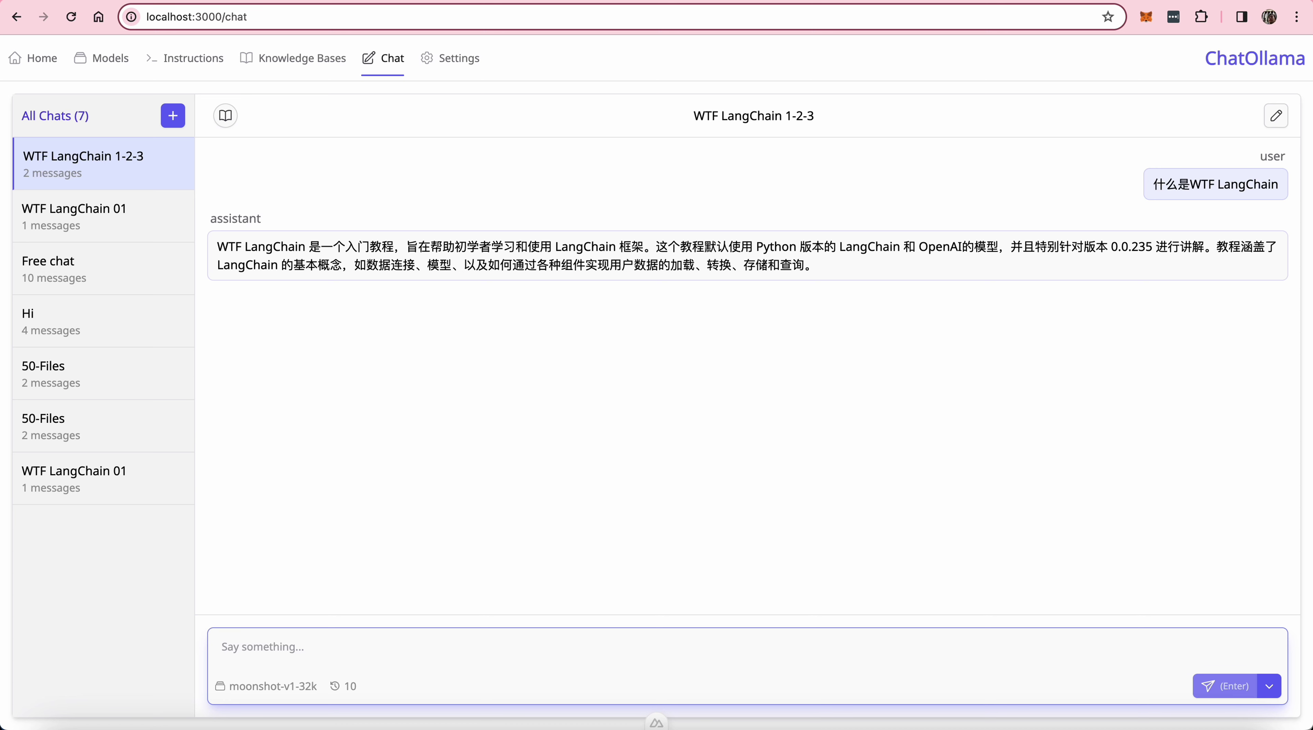
Step: Send the question "如何安装langchain" in the WTF LangChain 1-2-3 chat
type("wd")
key("BackSpace")
key("BackSpace")
type("ruhe anzhuang ")
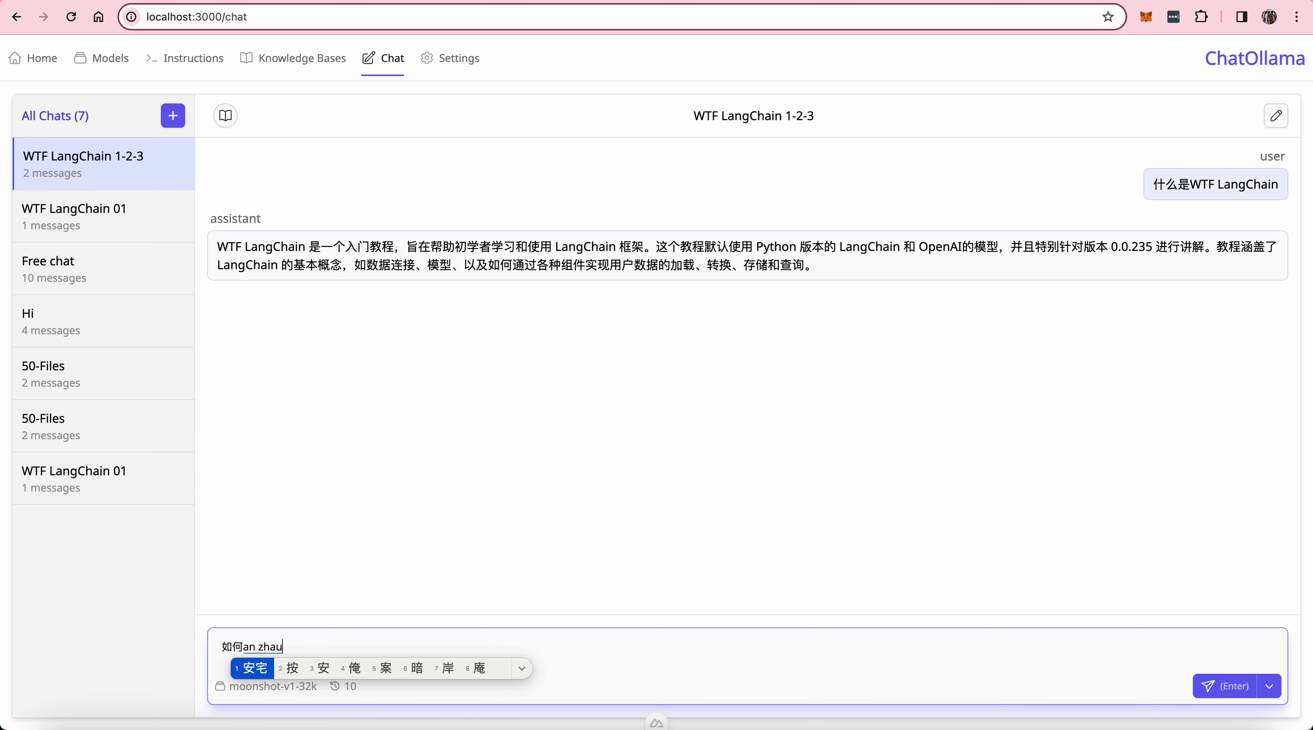
type("langchain")
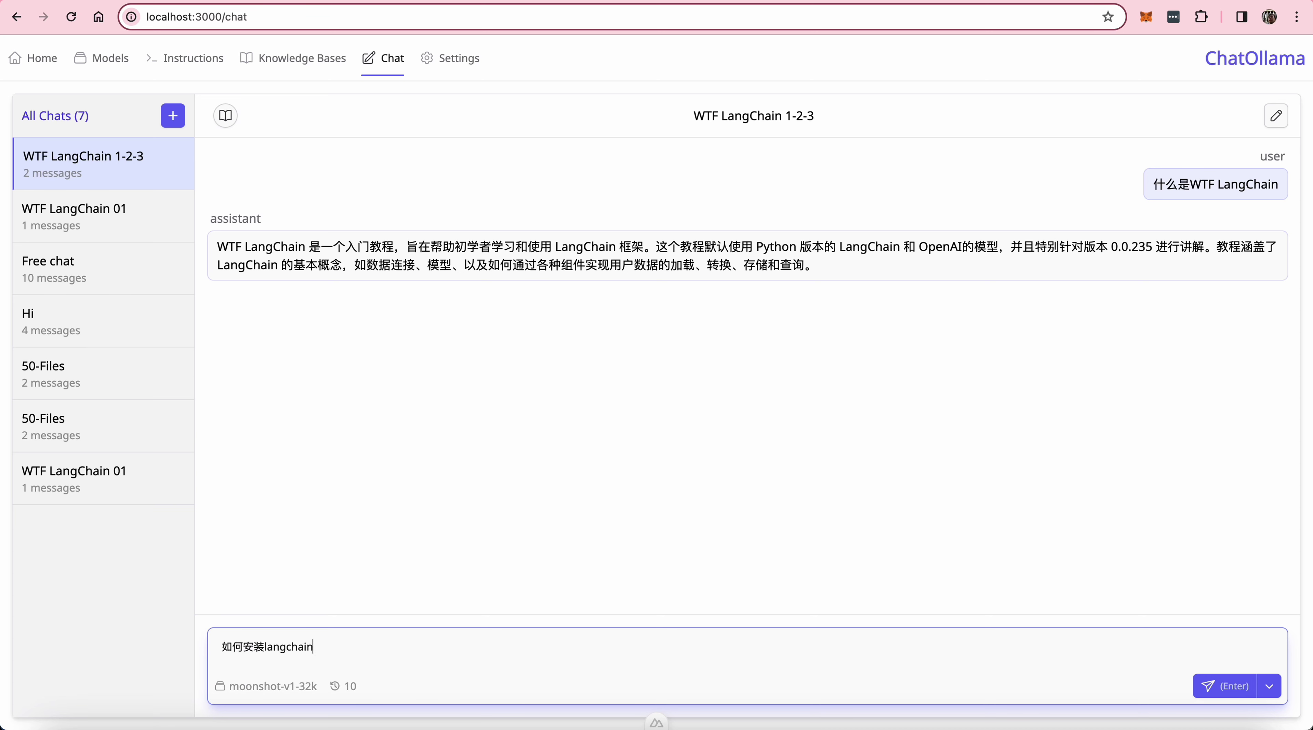
key("Return")
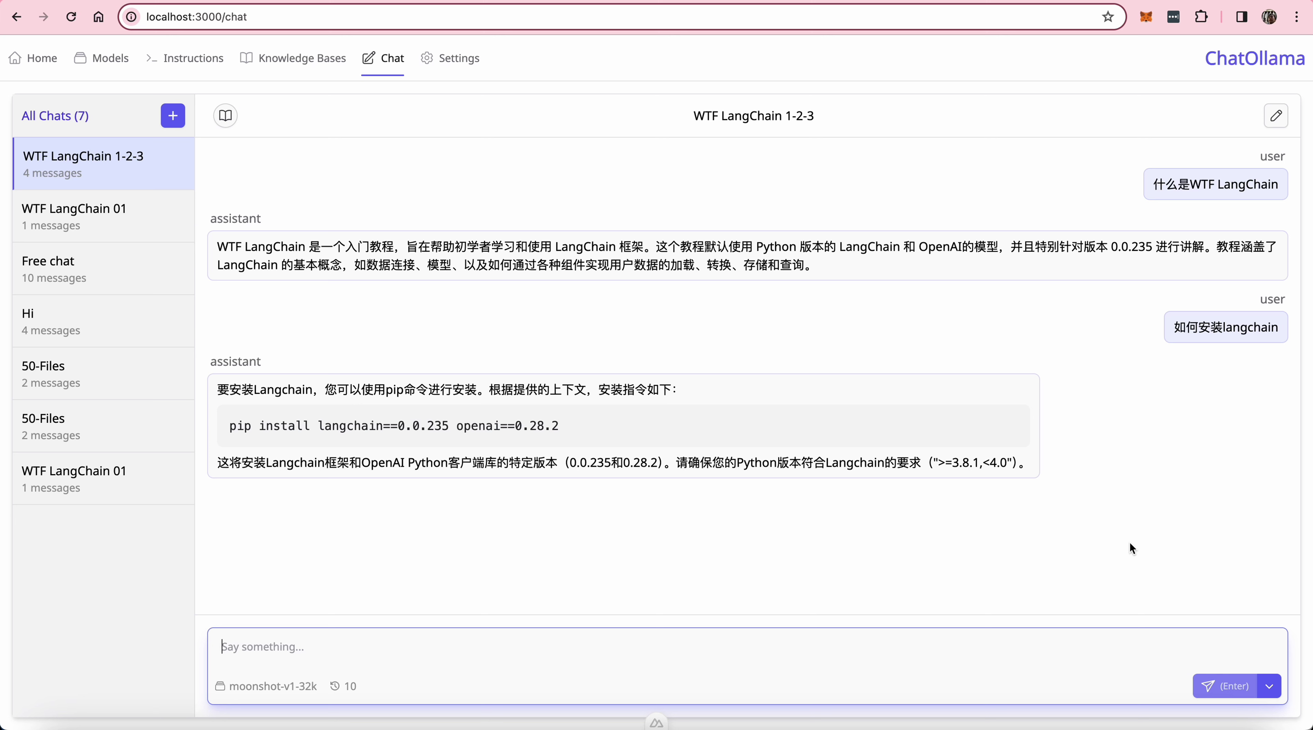
Step: Change the message-sending shortcut option to Shift + Enter
left_click(1270, 687)
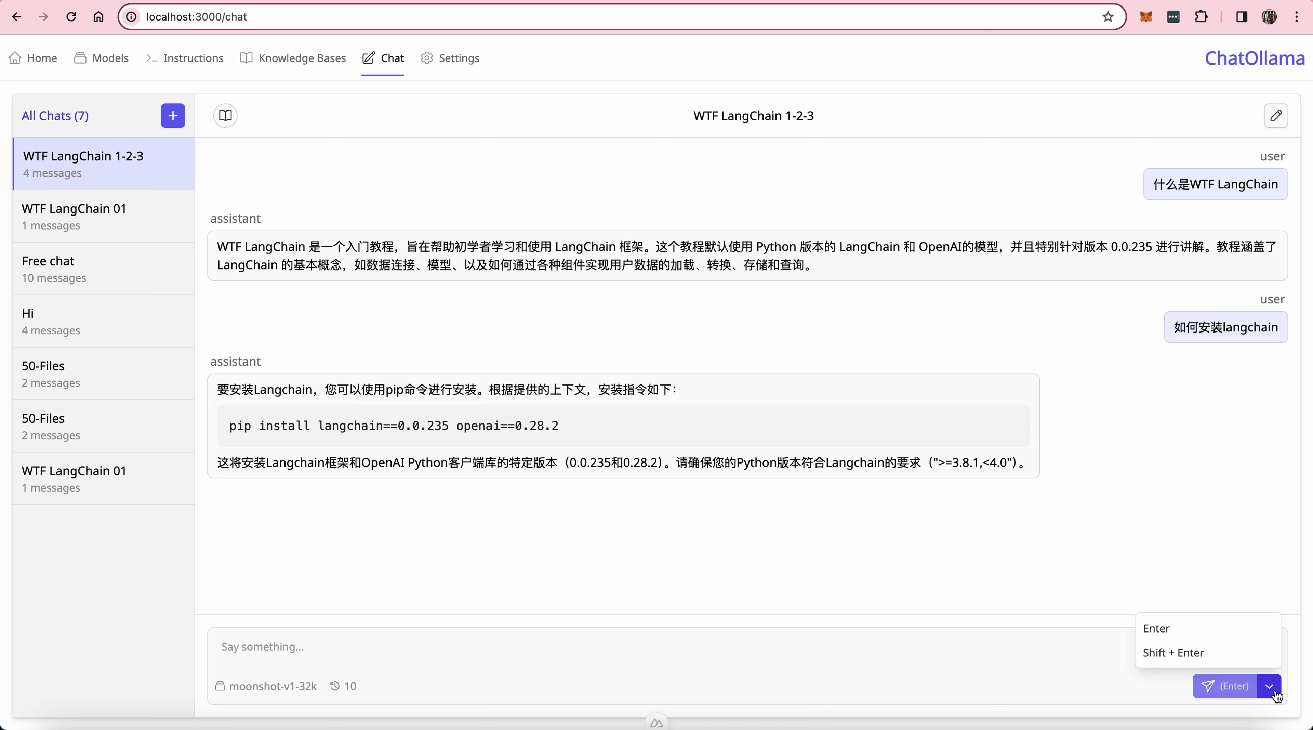
left_click(1230, 654)
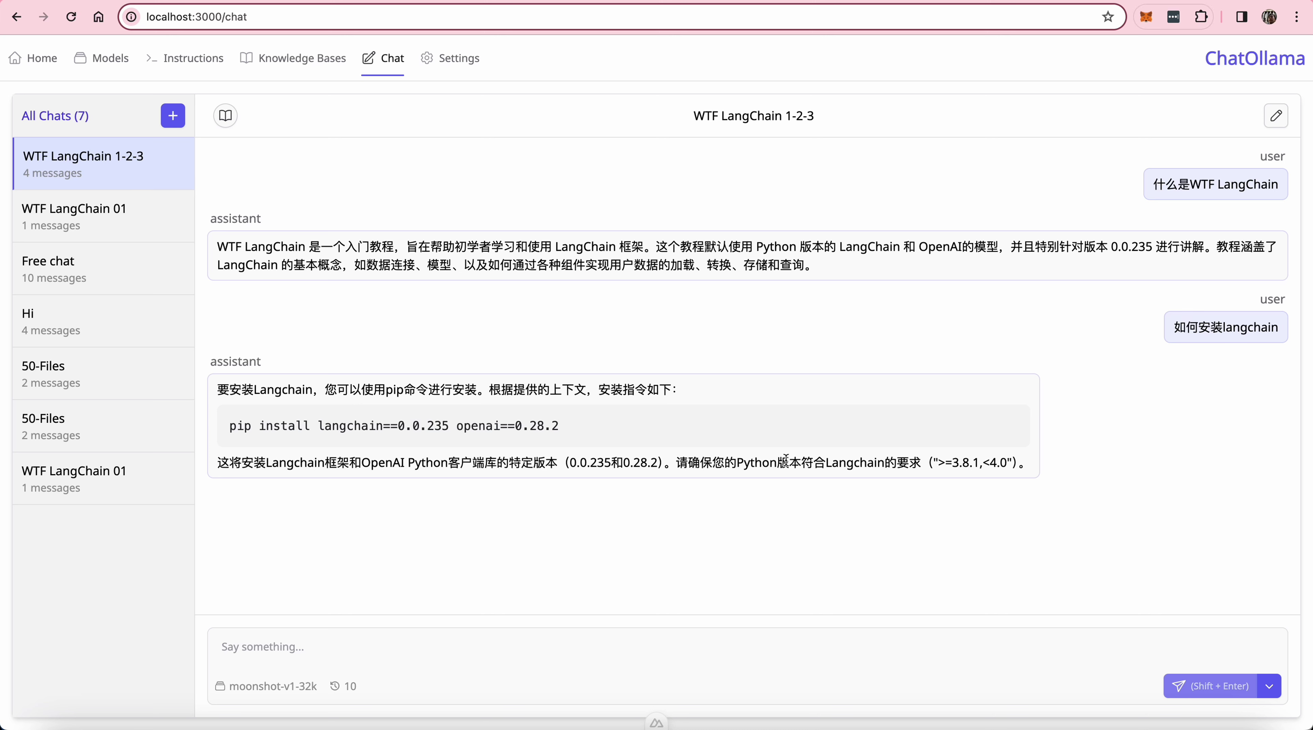
Step: Create a new chat and enter "Python Coding" as the topic in its settings
mouse_move(178, 178)
left_click(173, 117)
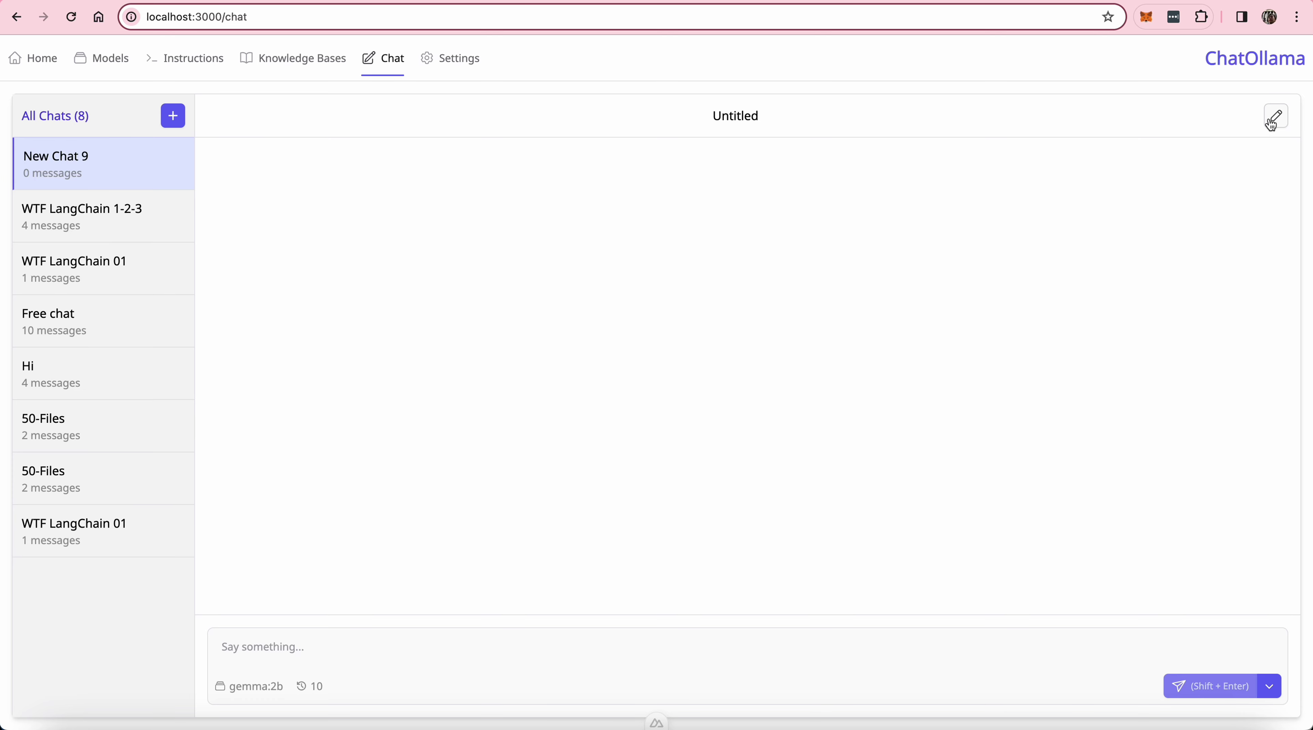
mouse_move(75, 172)
left_click(1277, 117)
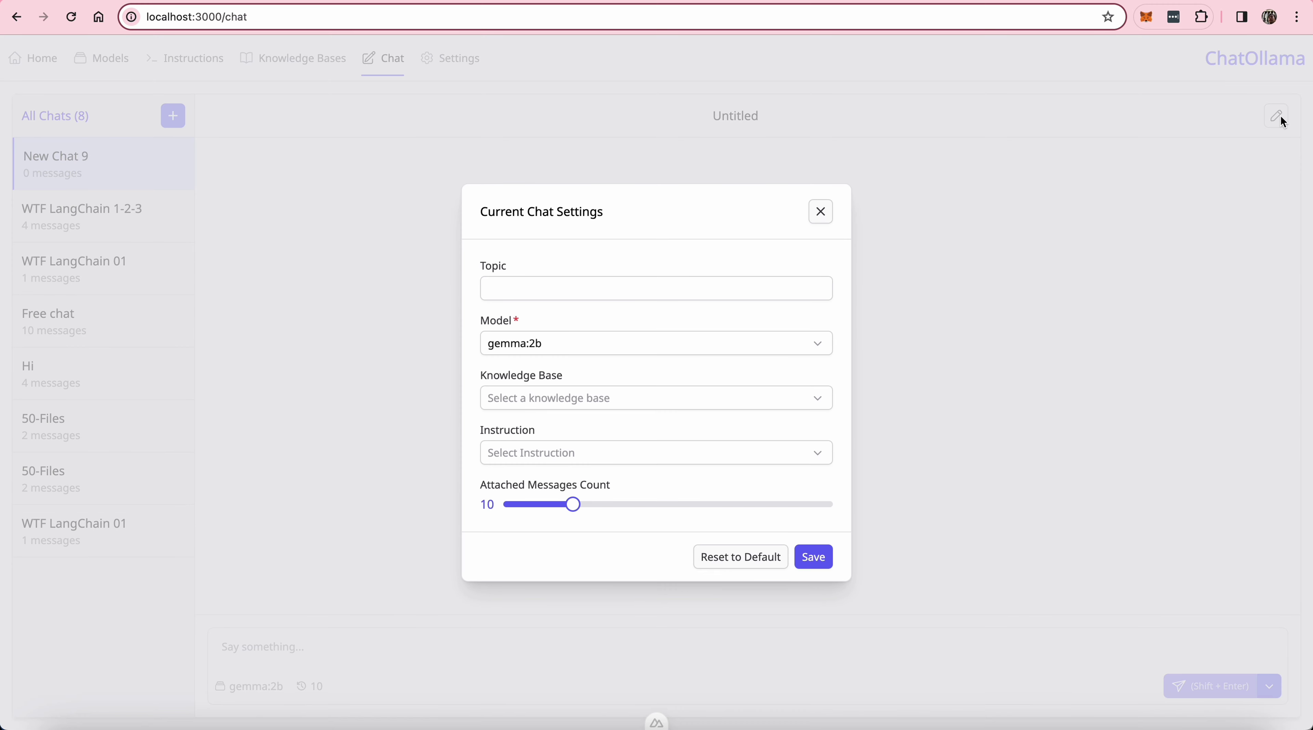
left_click(733, 279)
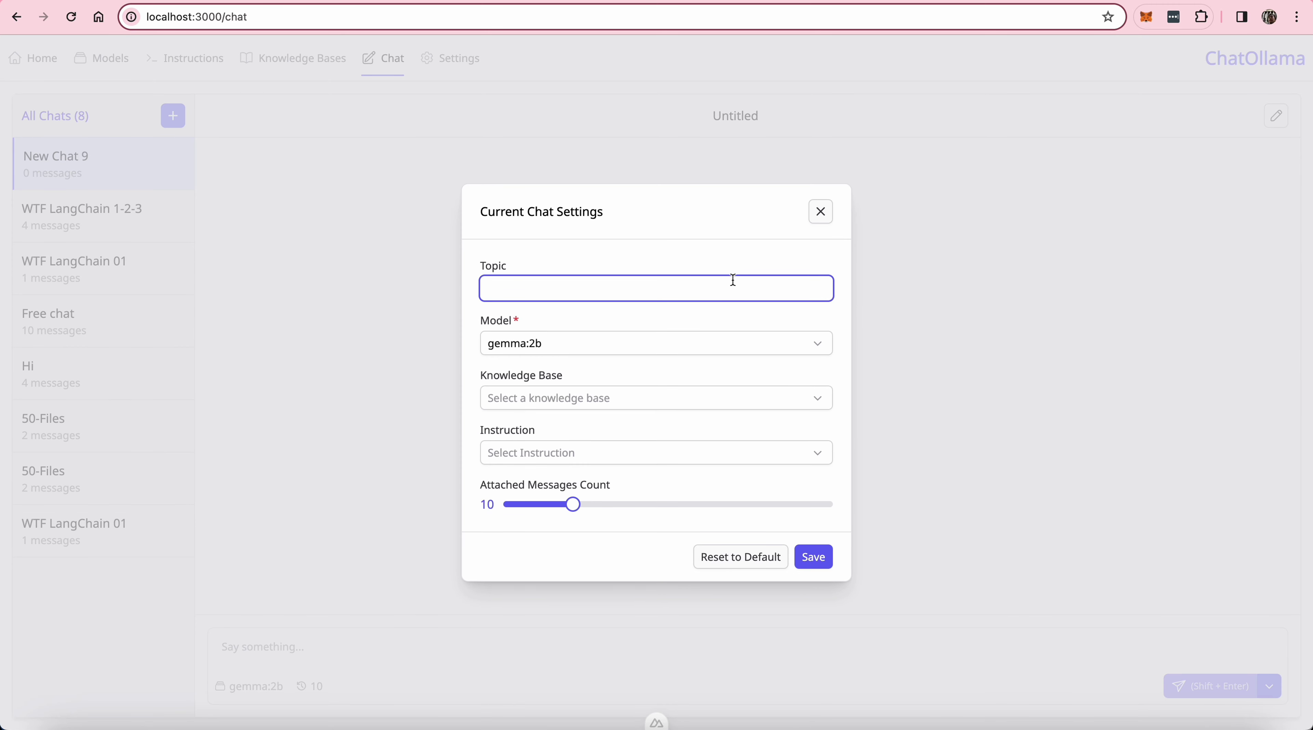
type("Python Coding")
Step: Choose gpt-3.5-turbo as the new chat's model and save the chat settings
left_click(717, 343)
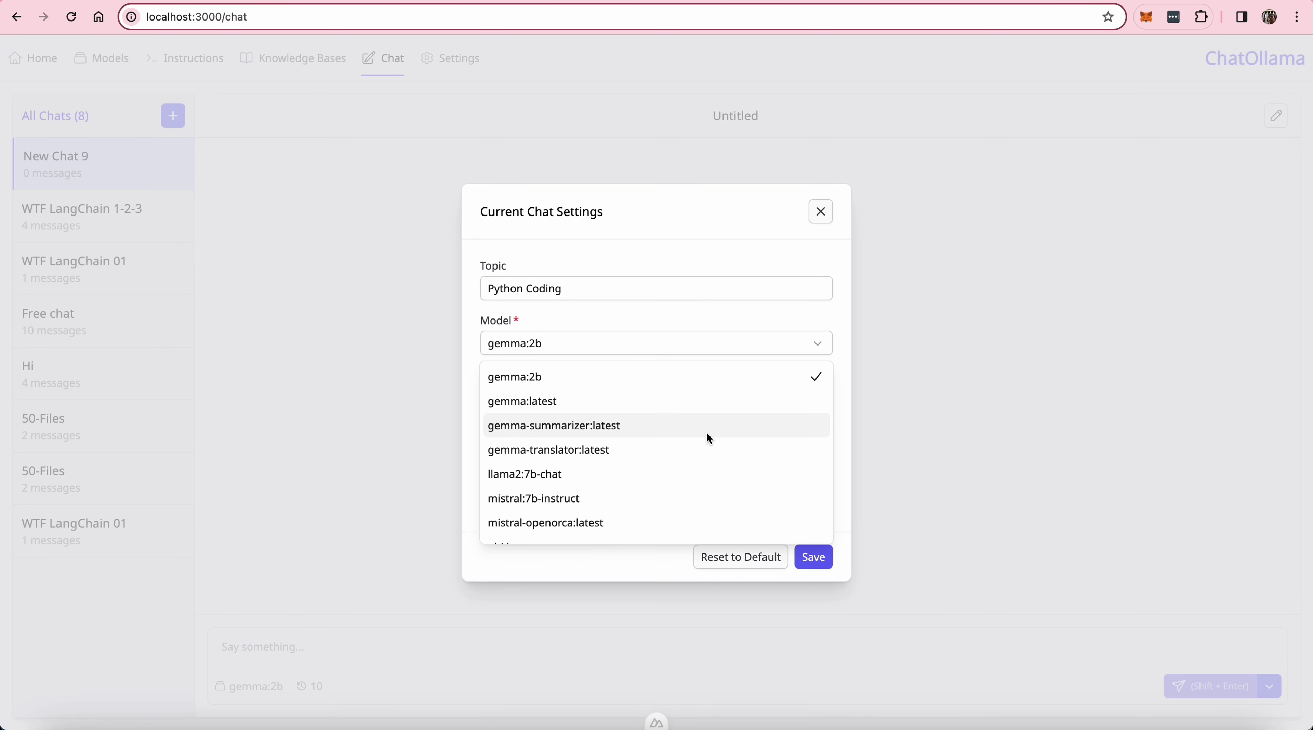
scroll(706, 433, "down", 10)
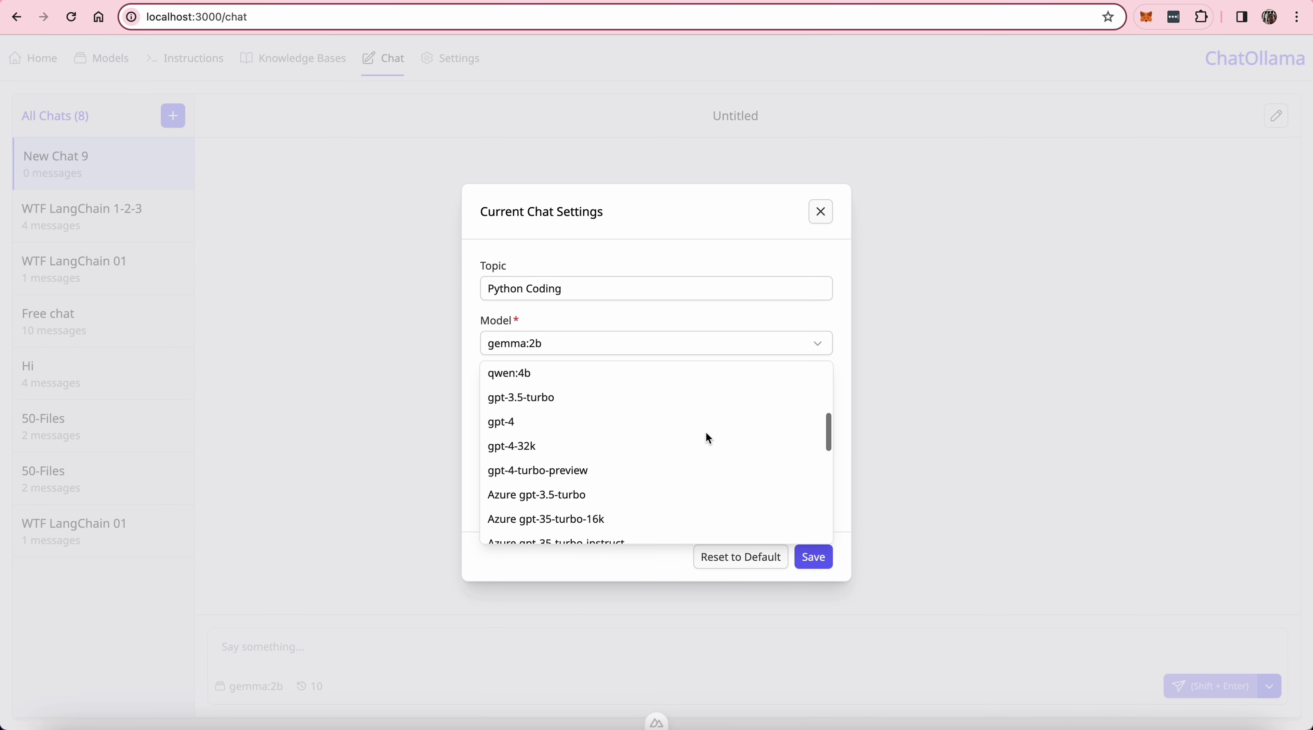
left_click(700, 403)
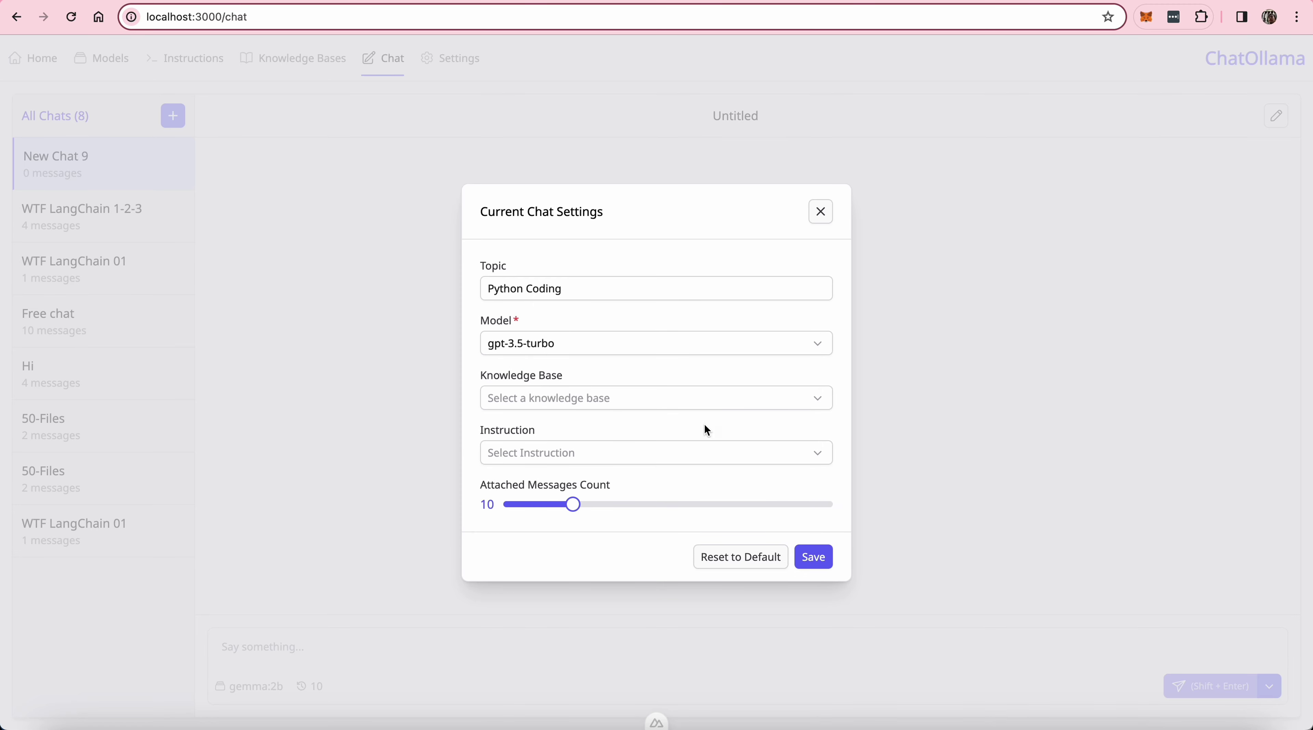
left_click(820, 559)
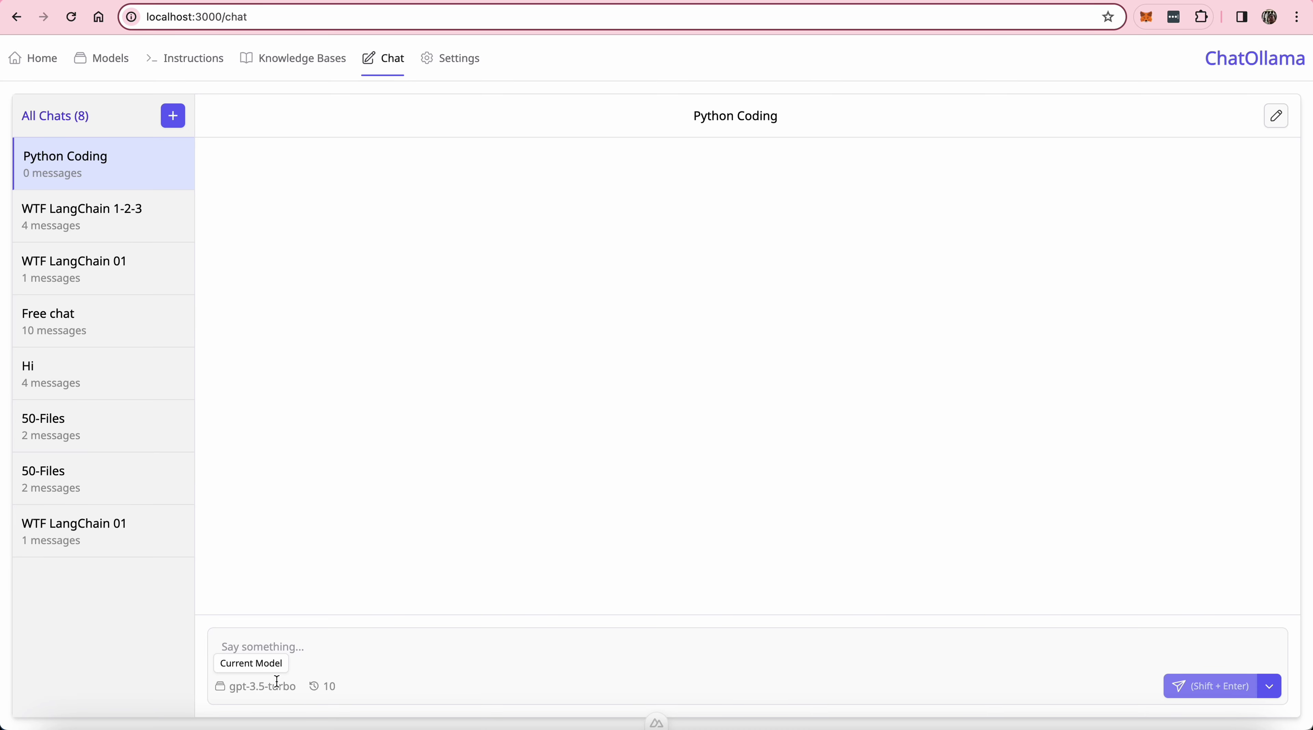
Step: Send the question "How to start learning Python coding" in the Python Coding chat
left_click(312, 660)
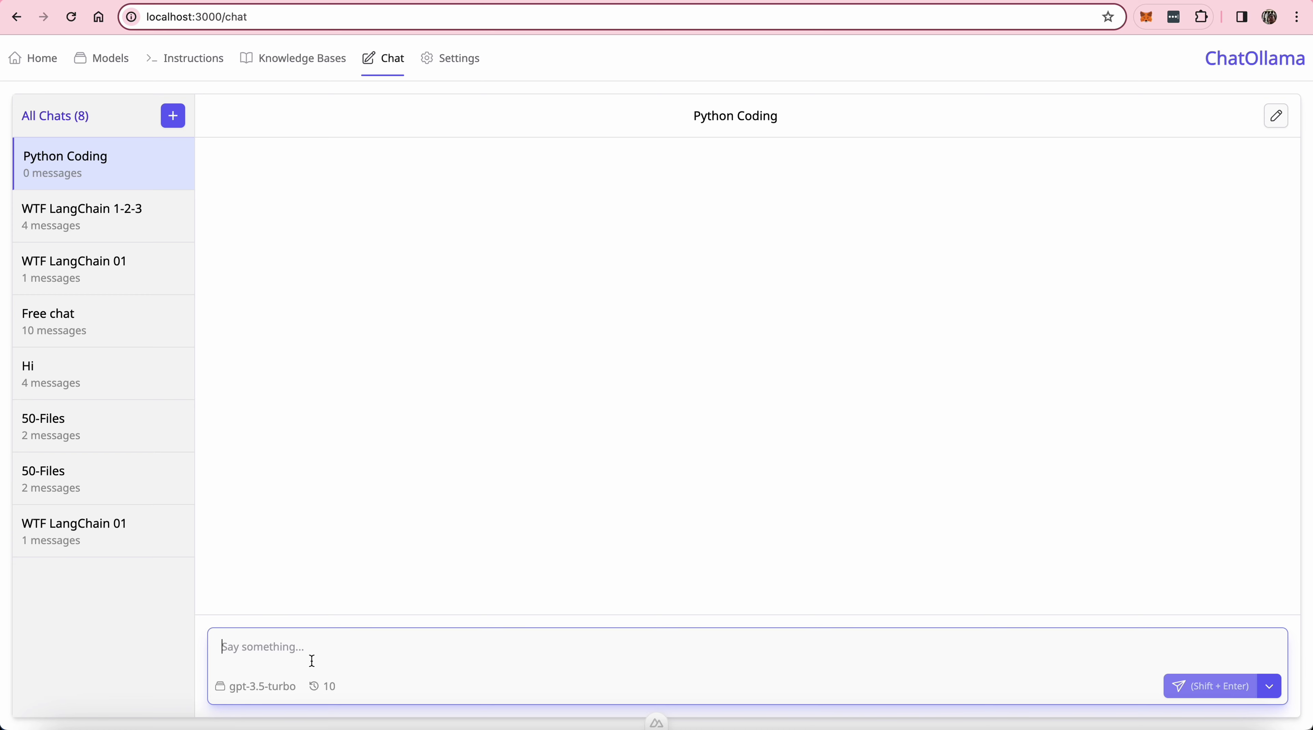
type("How to ")
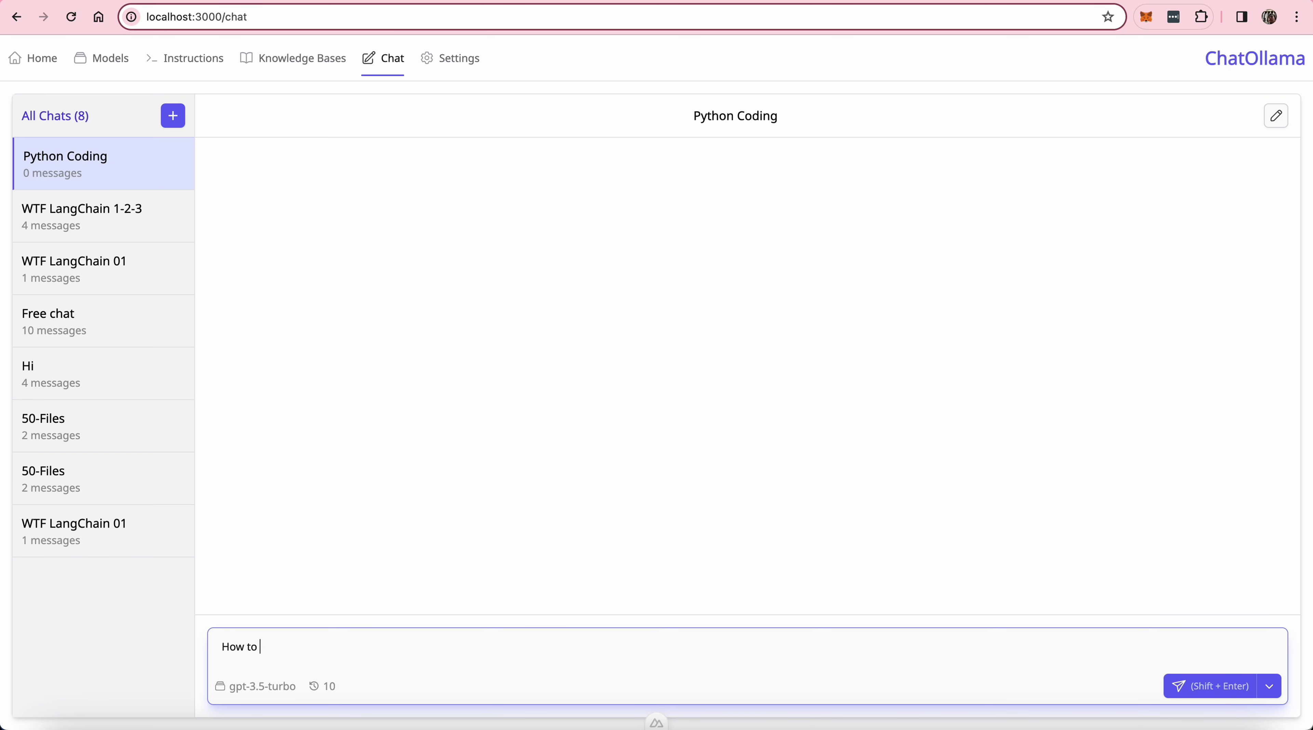
type("start learning Python coding")
key("Return")
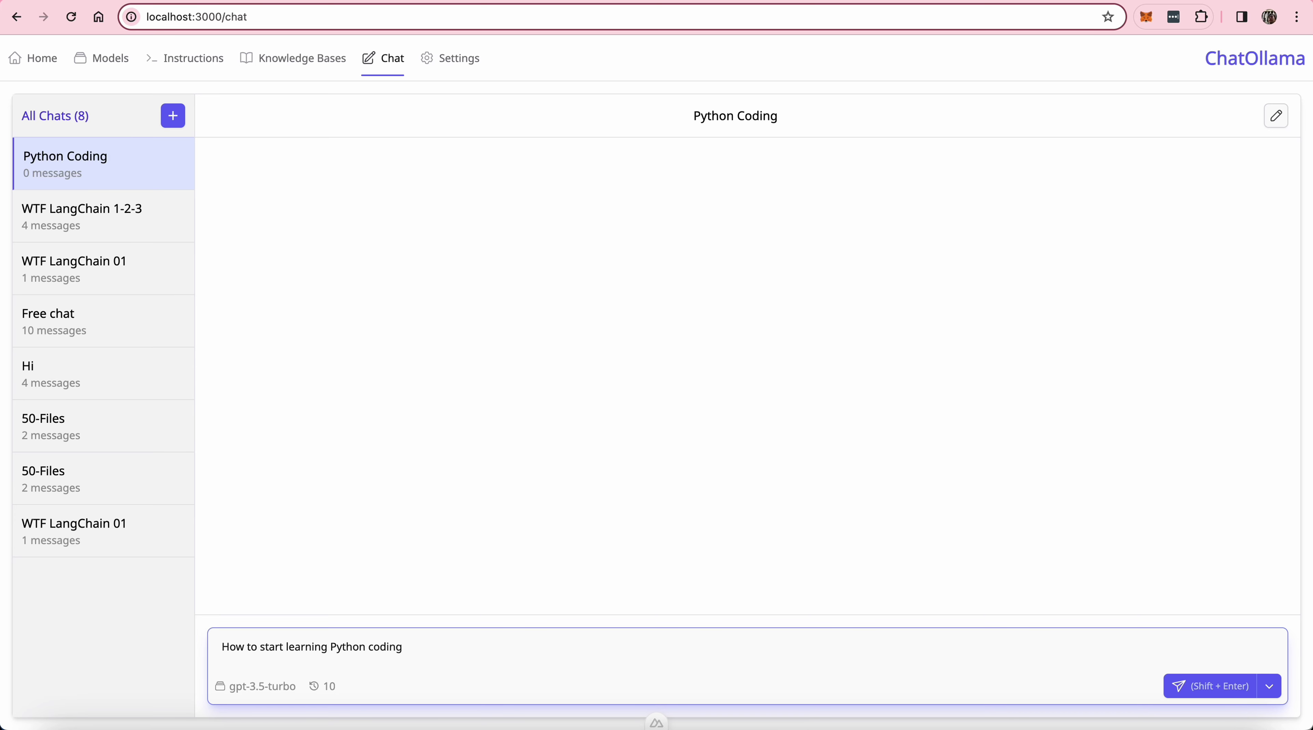
key("shift+Return")
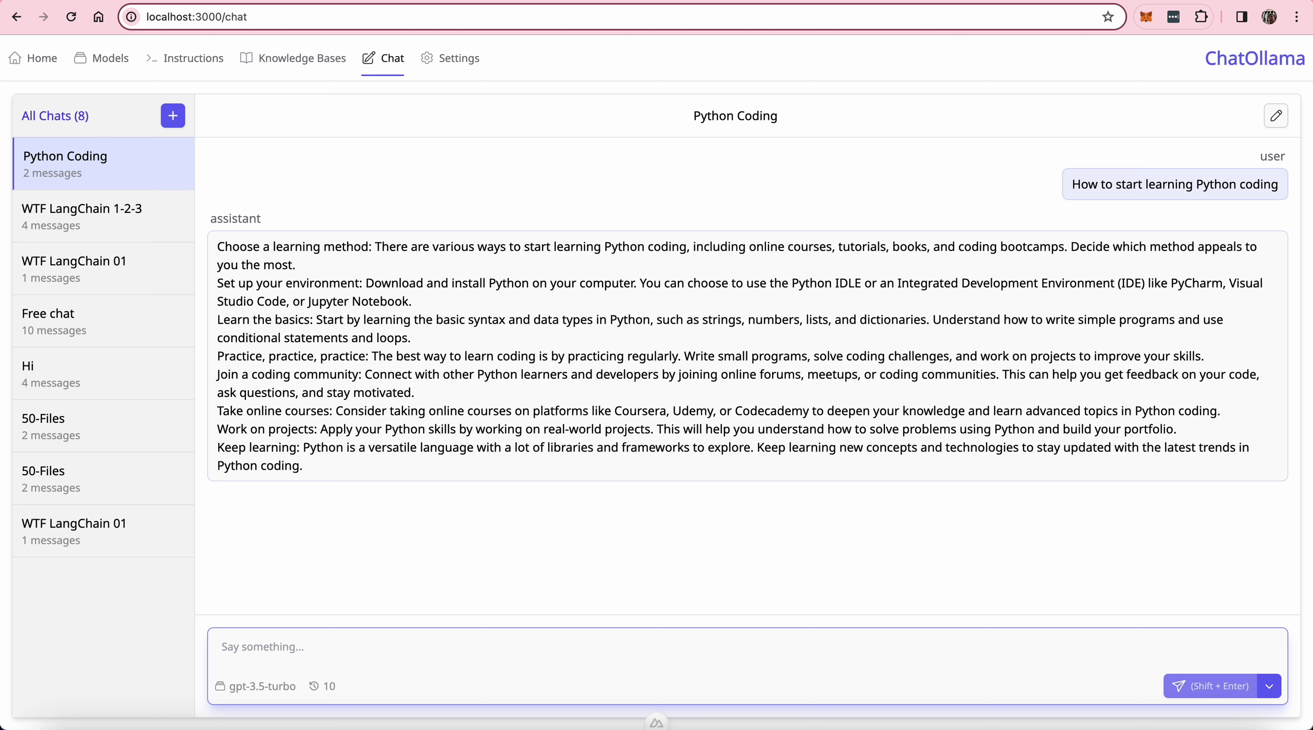
Step: Send the follow-up question "How to set up a Python coding environment" and read through the assistant's answer
type("How to set")
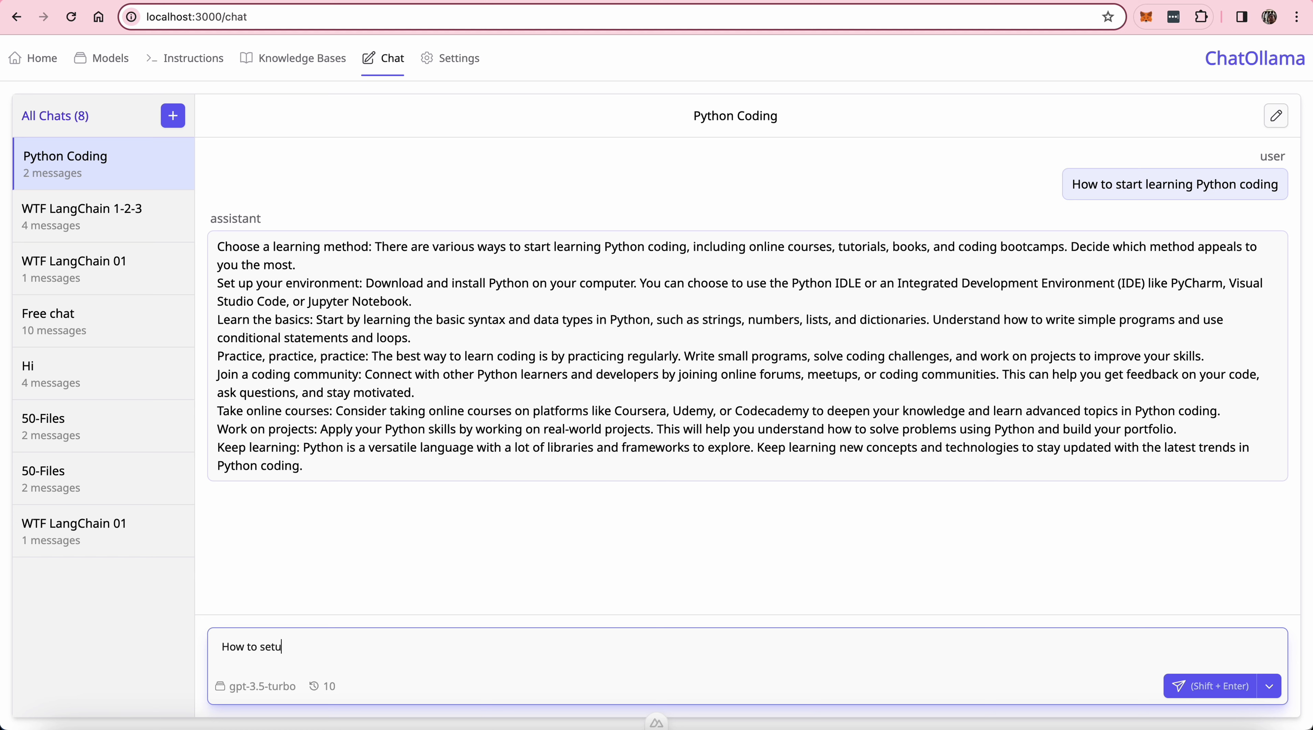
type(" up a Python coding environment")
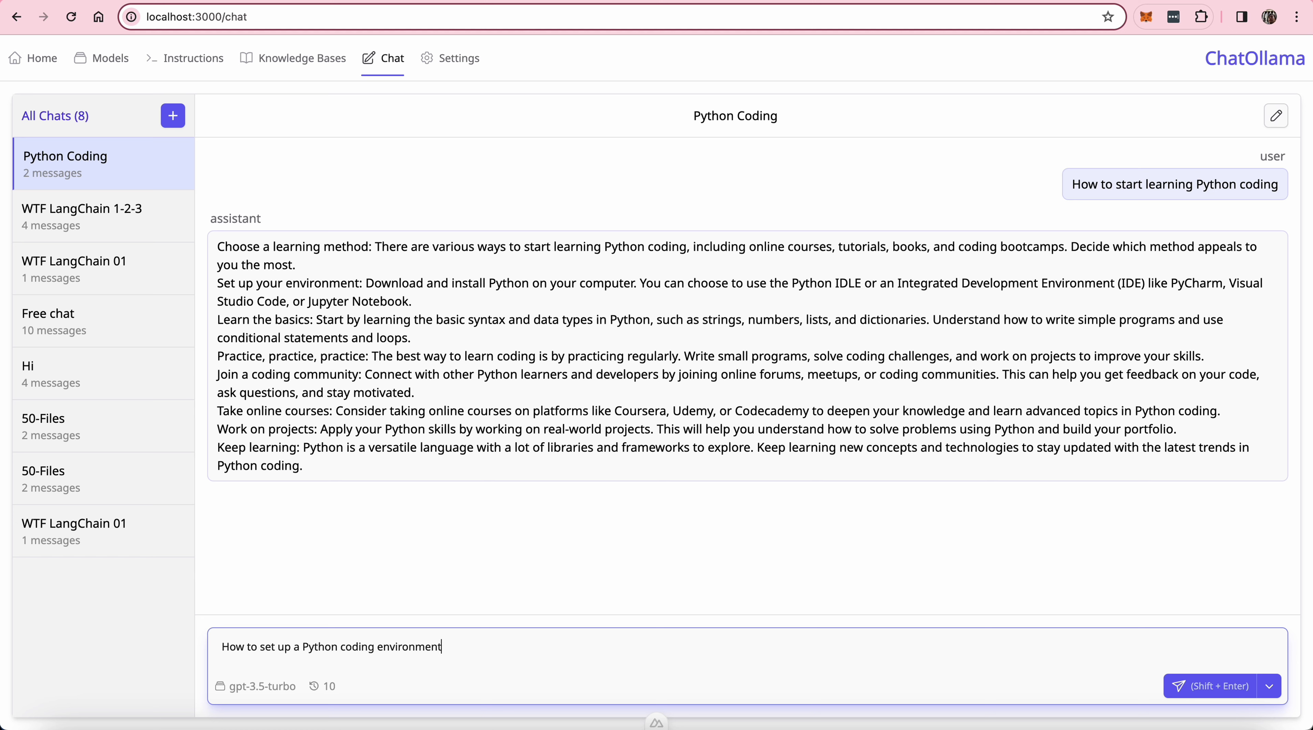
key("shift+Return")
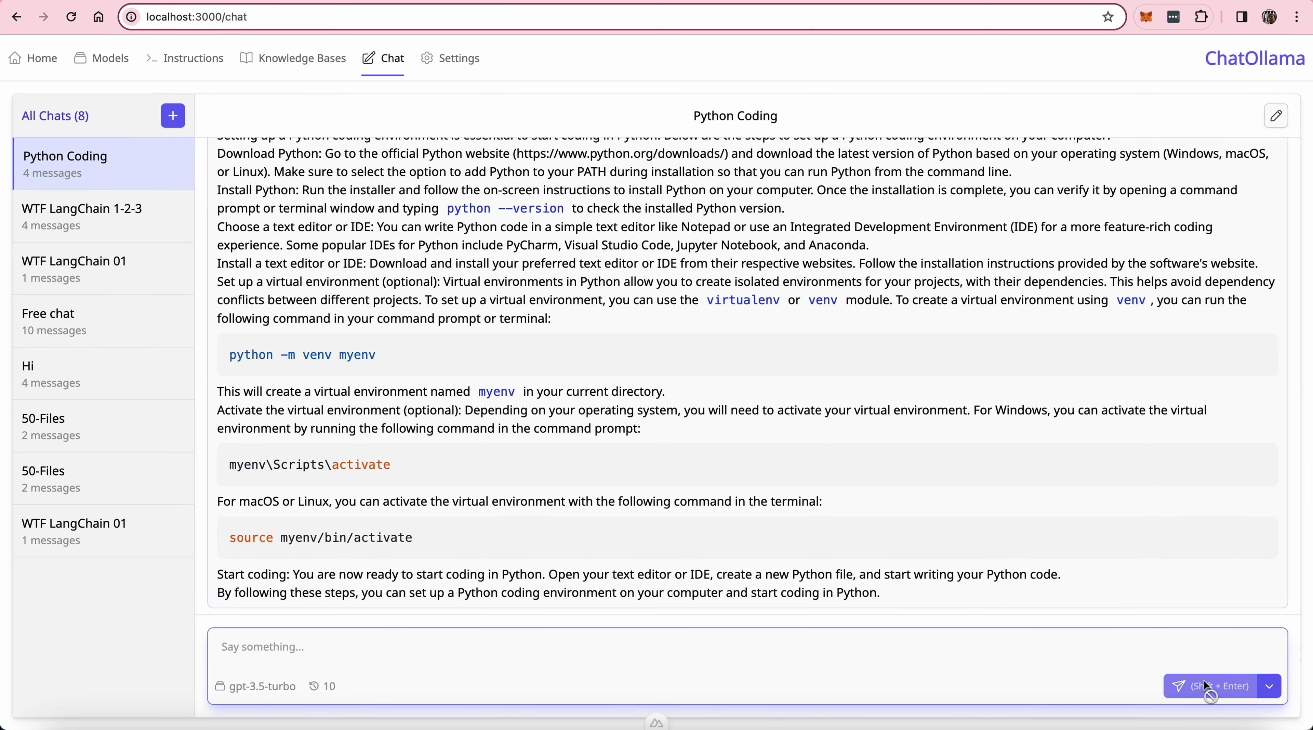
scroll(777, 398, "up", 3)
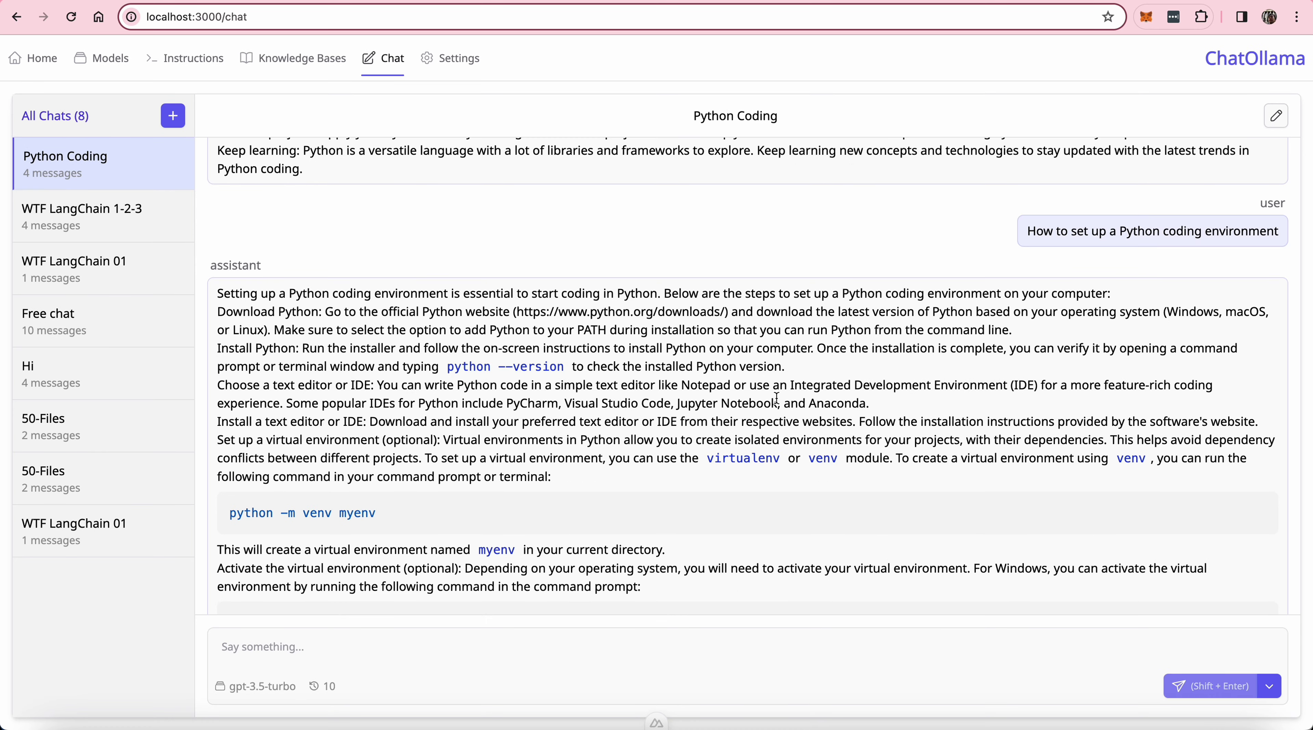
scroll(776, 398, "down", 3)
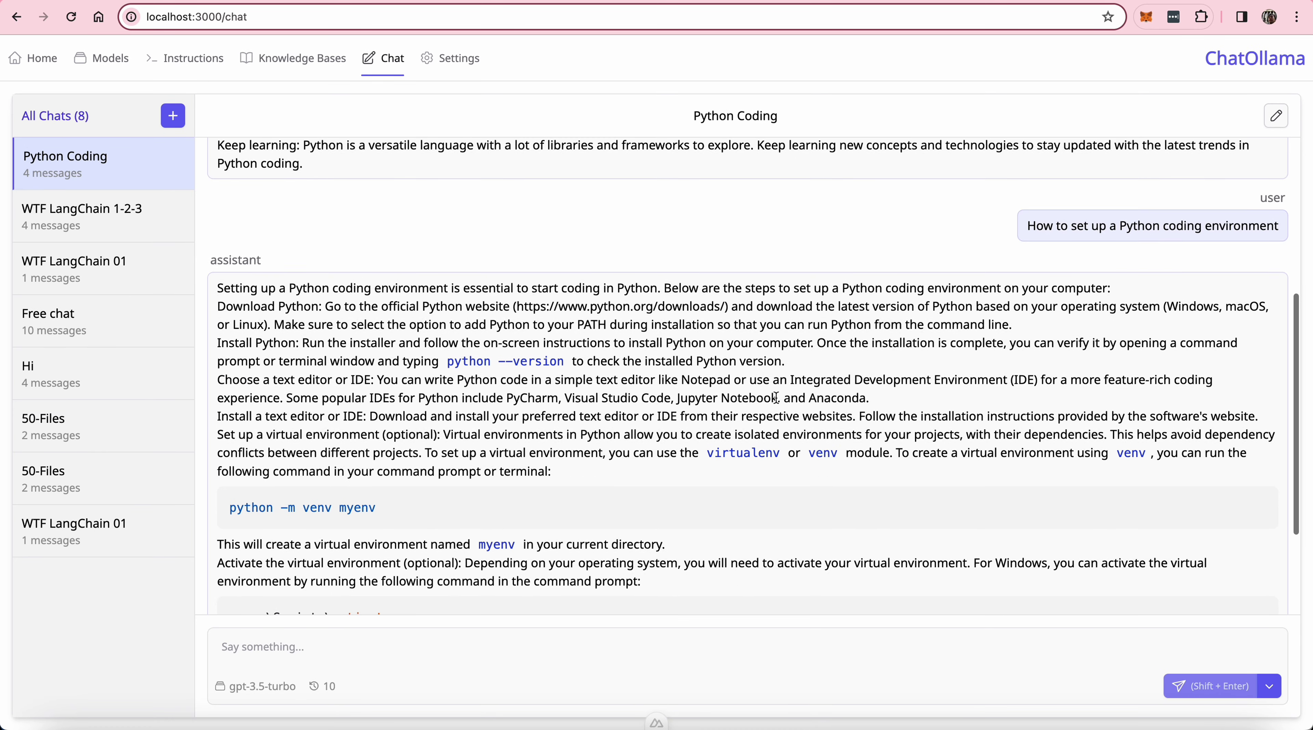
scroll(777, 398, "up", 2)
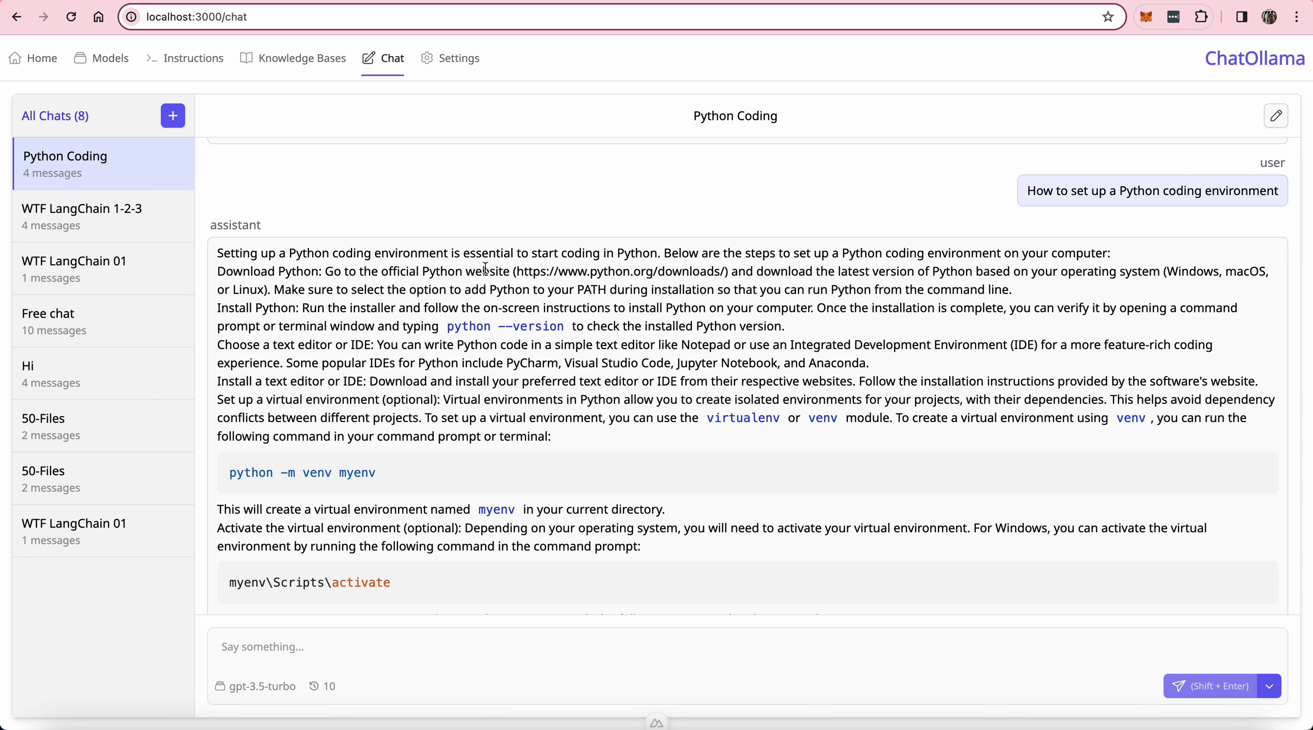
scroll(686, 270, "down", 3)
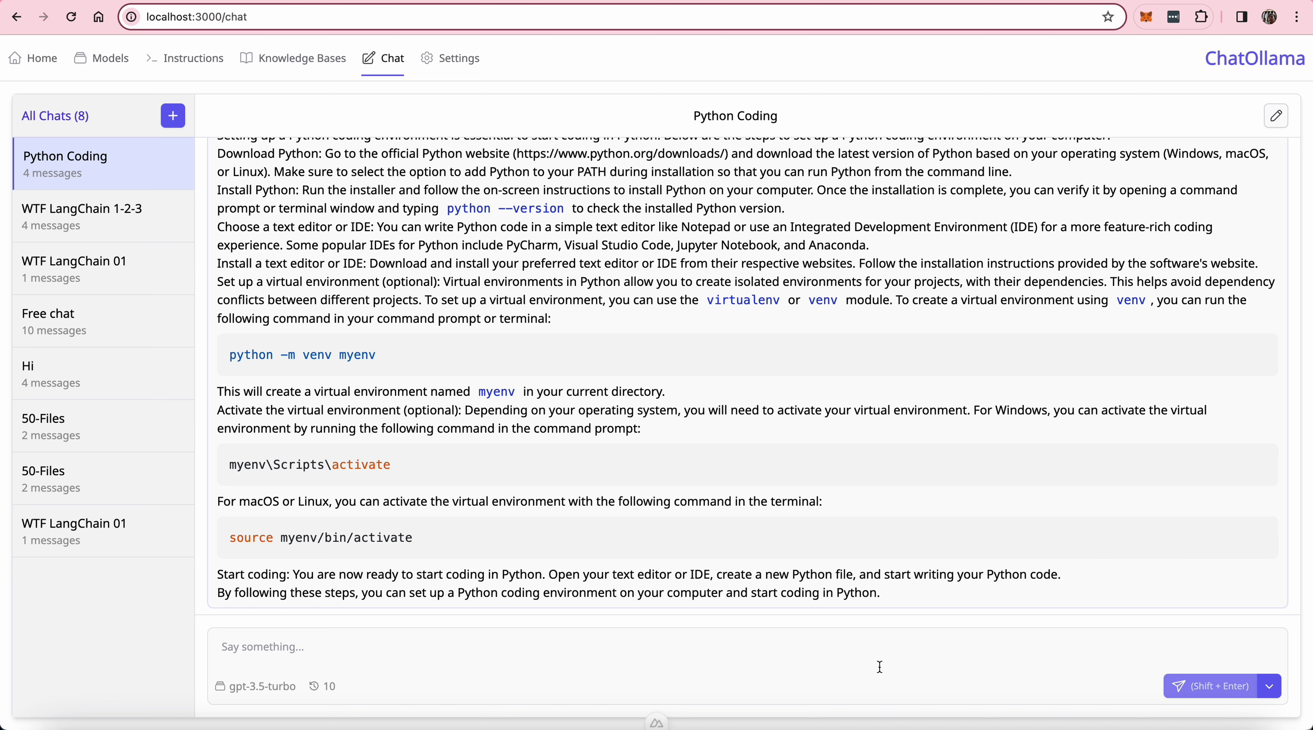
Step: Open the browser's developer tools and compare the chatSessions records in the chat-ollama IndexedDB database with the app's chat list
key("super+alt+i")
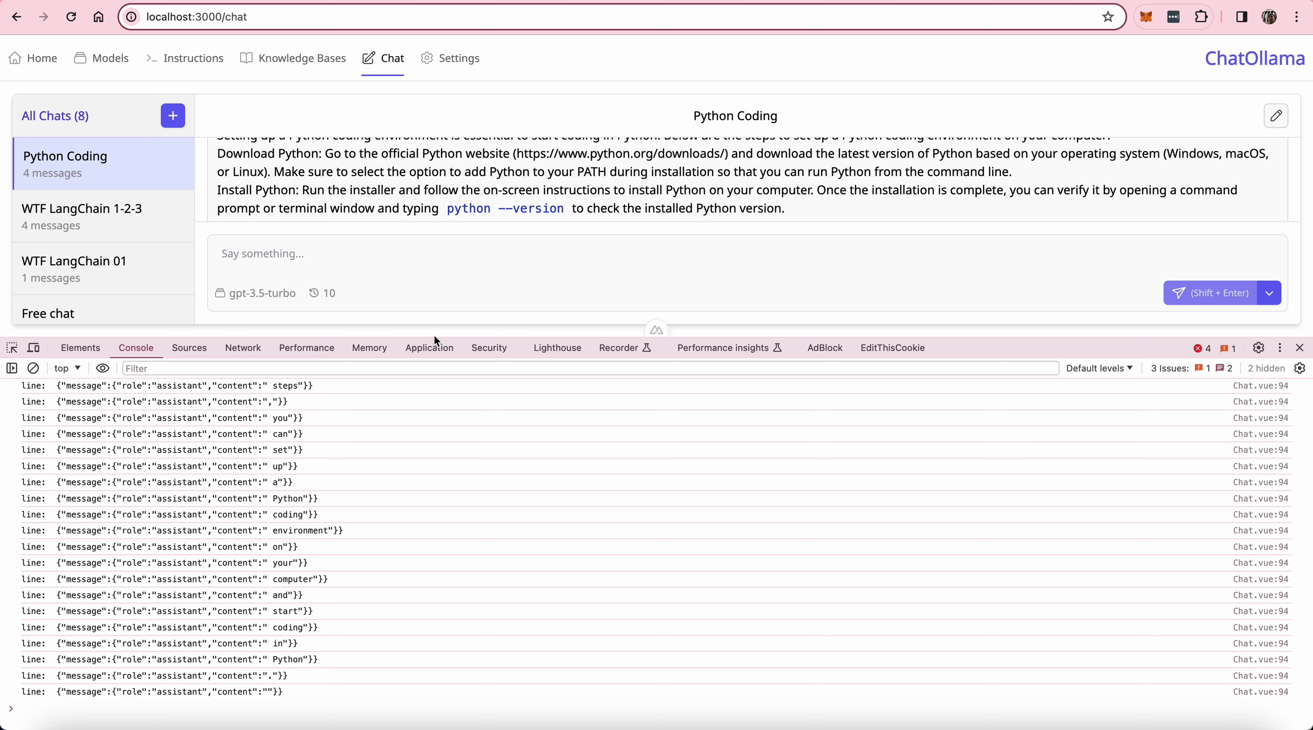
left_click(428, 353)
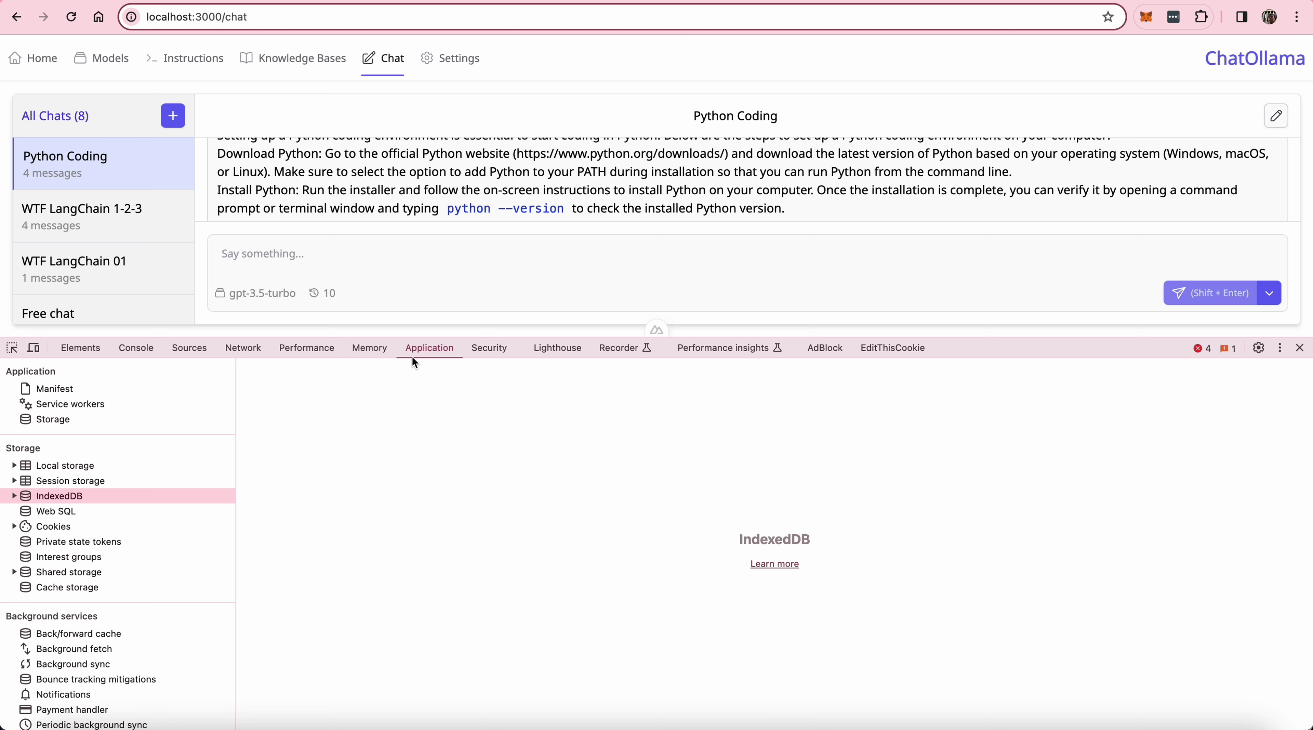
left_click(15, 496)
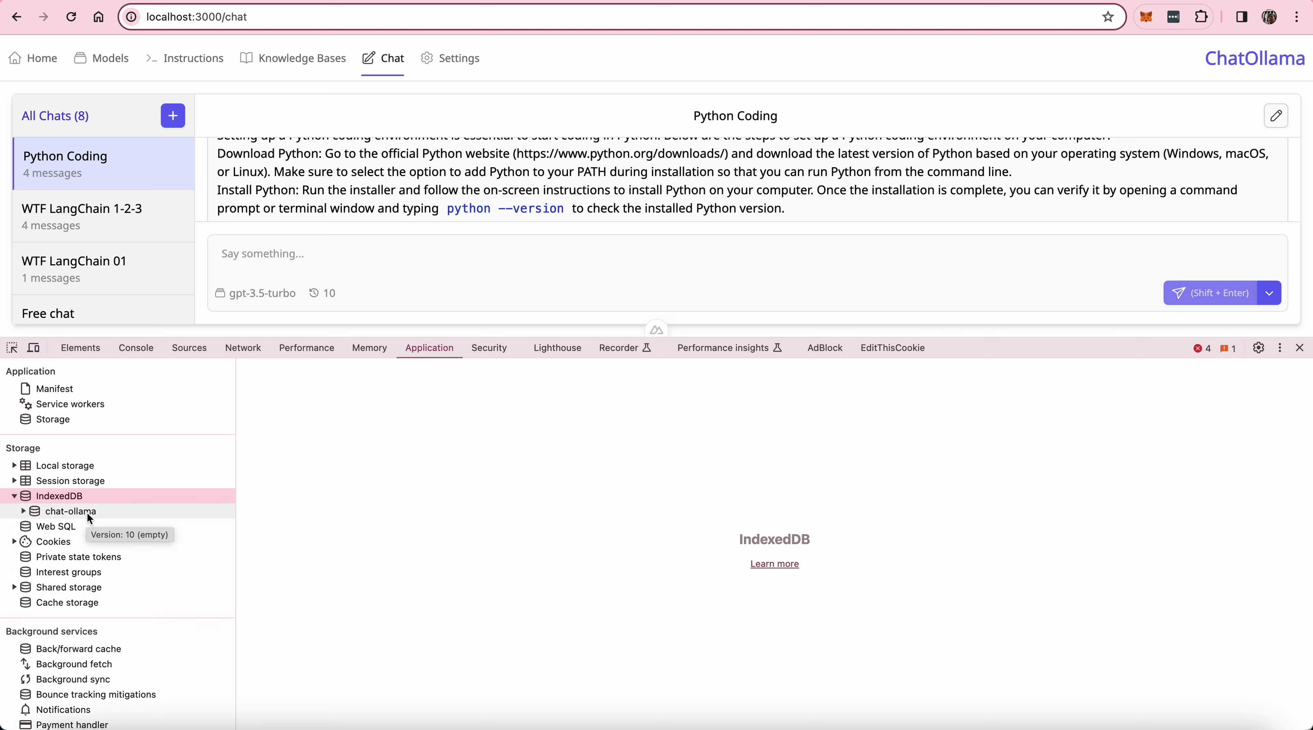
left_click(23, 511)
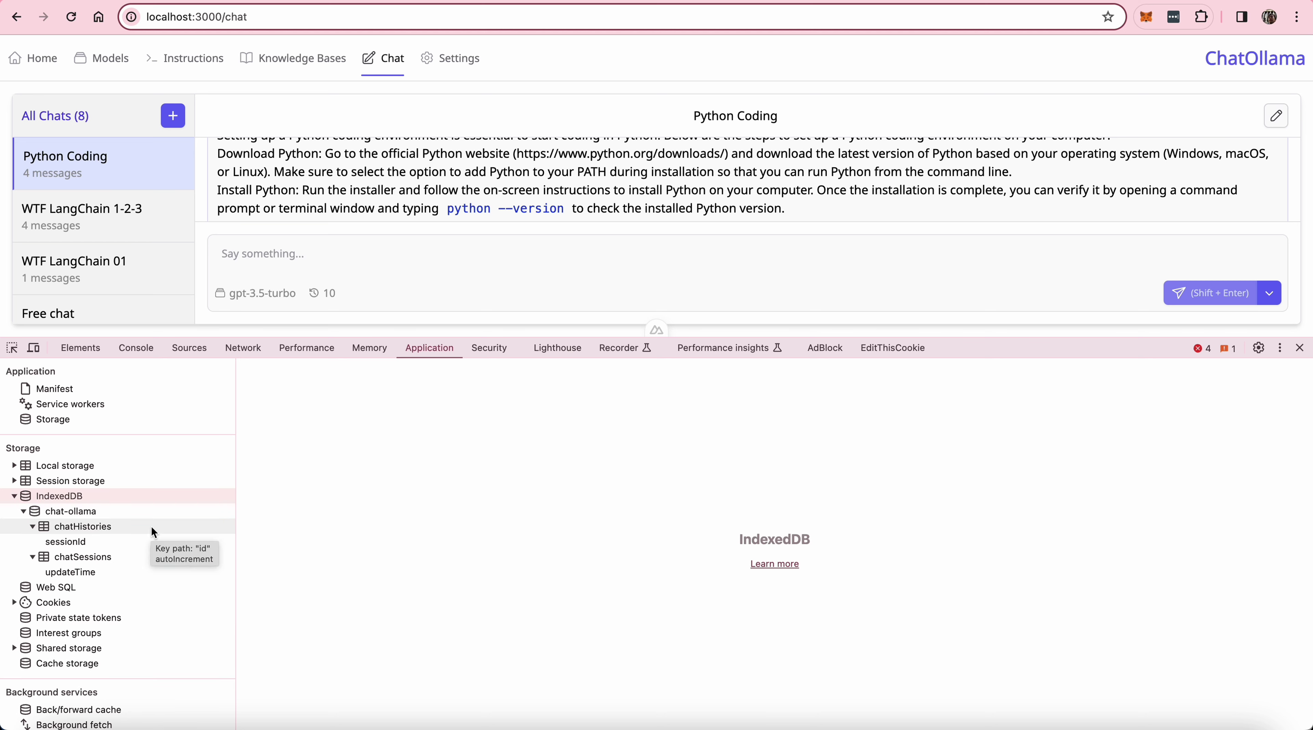
left_click(133, 558)
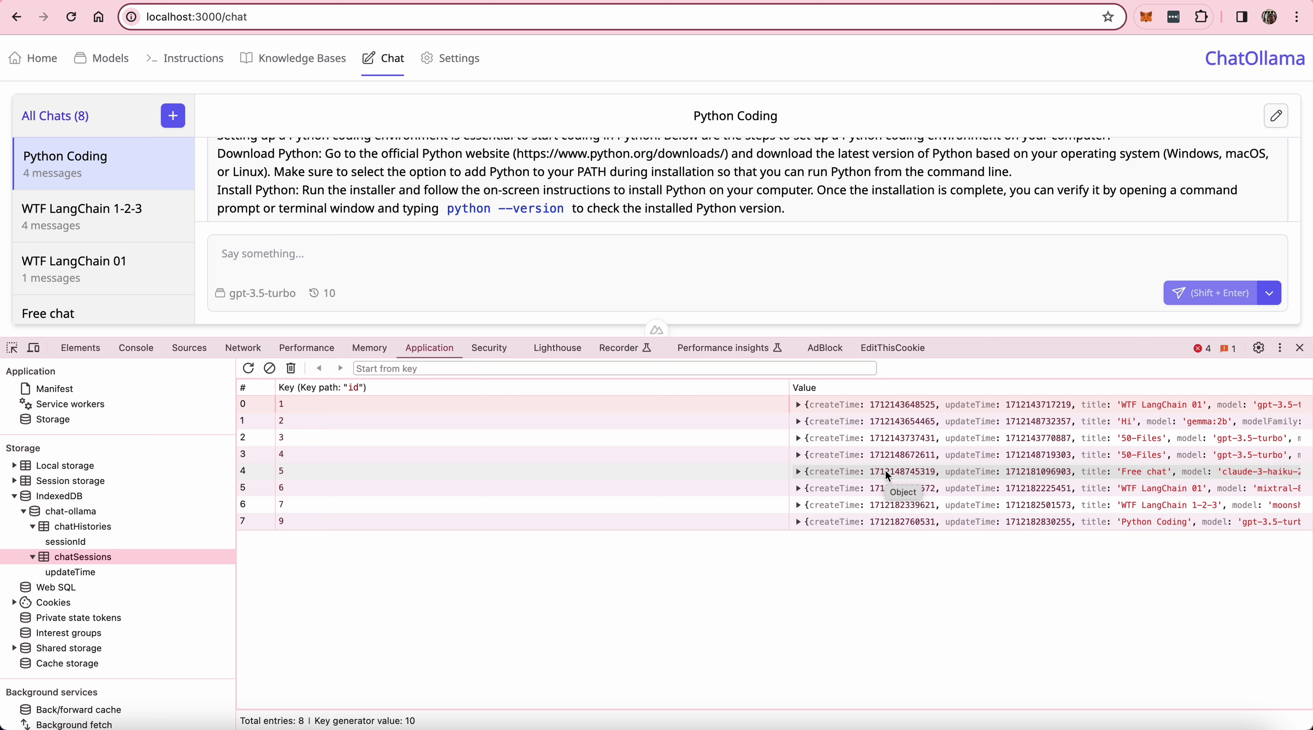
scroll(102, 205, "down", 4)
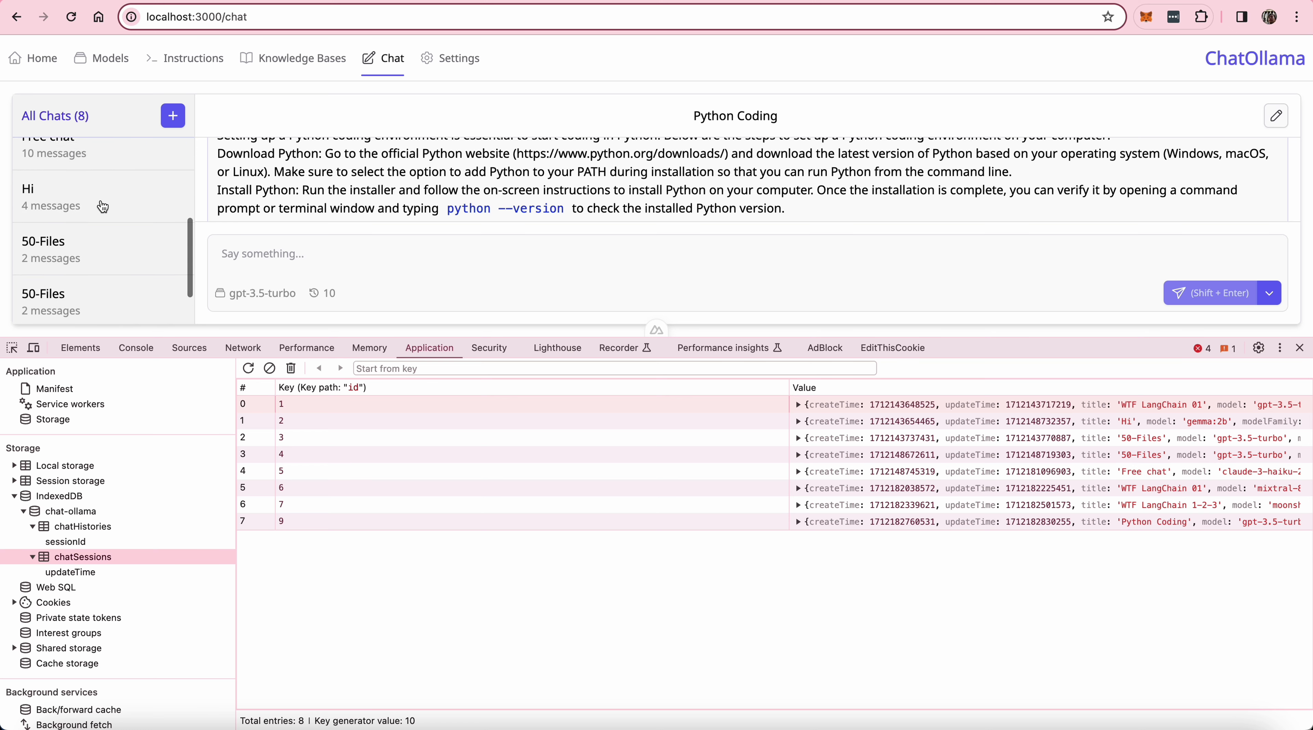
scroll(103, 206, "down", 2)
scroll(102, 205, "up", 5)
scroll(102, 205, "down", 1)
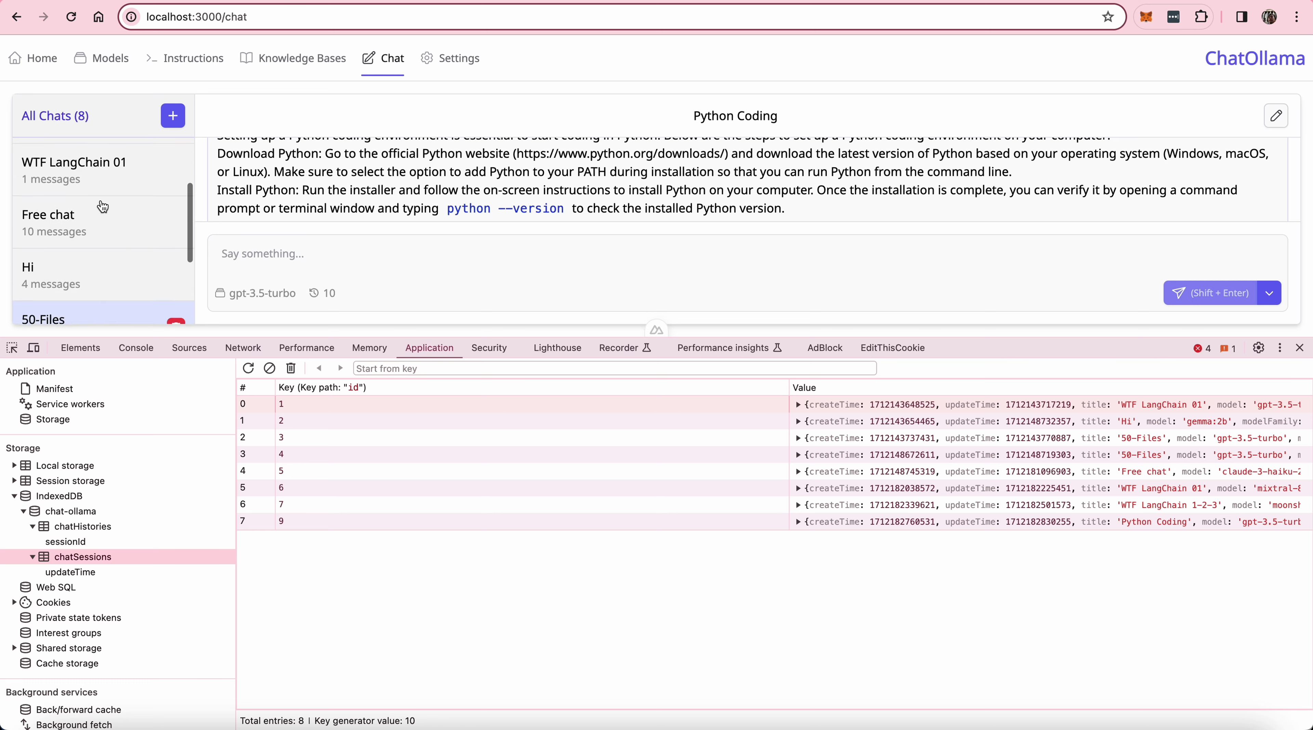
scroll(102, 205, "up", 3)
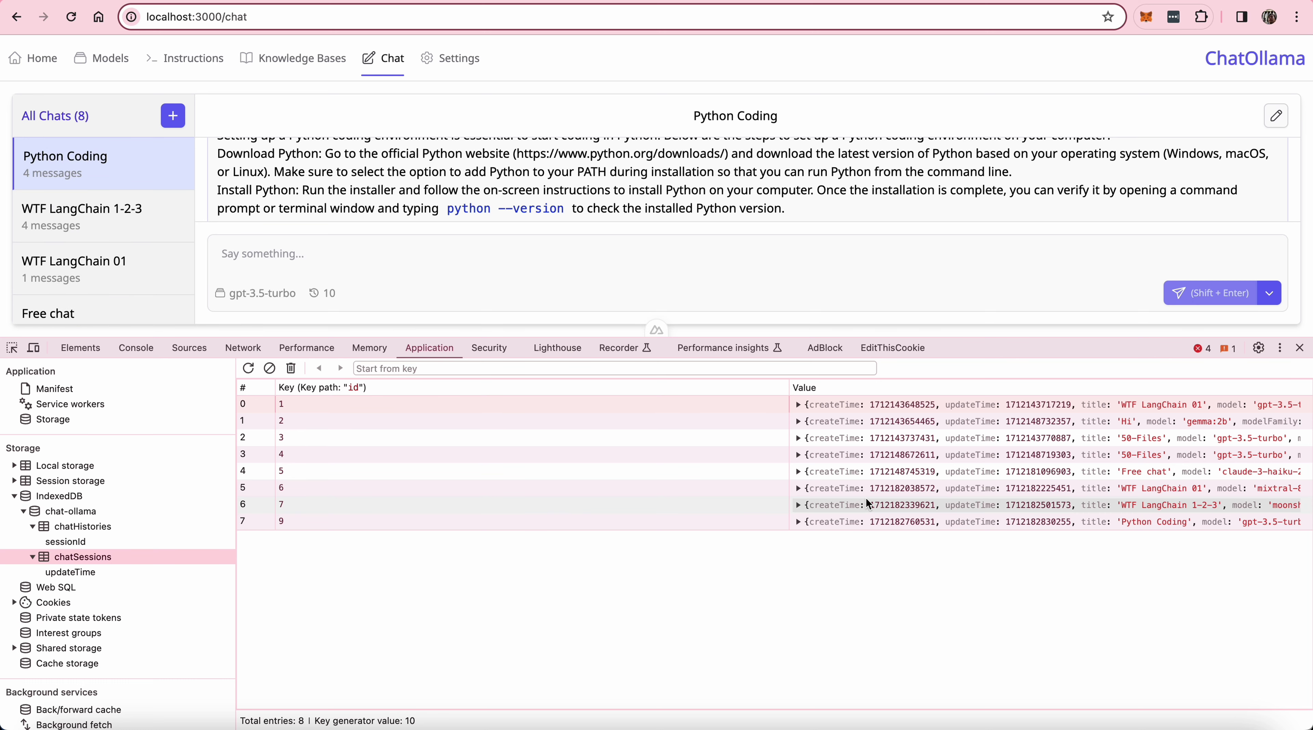
Step: Widen the Value column of chatSessions and expand the records with keys 2 and 3 to examine their stored fields
left_click_drag(789, 472, 465, 472)
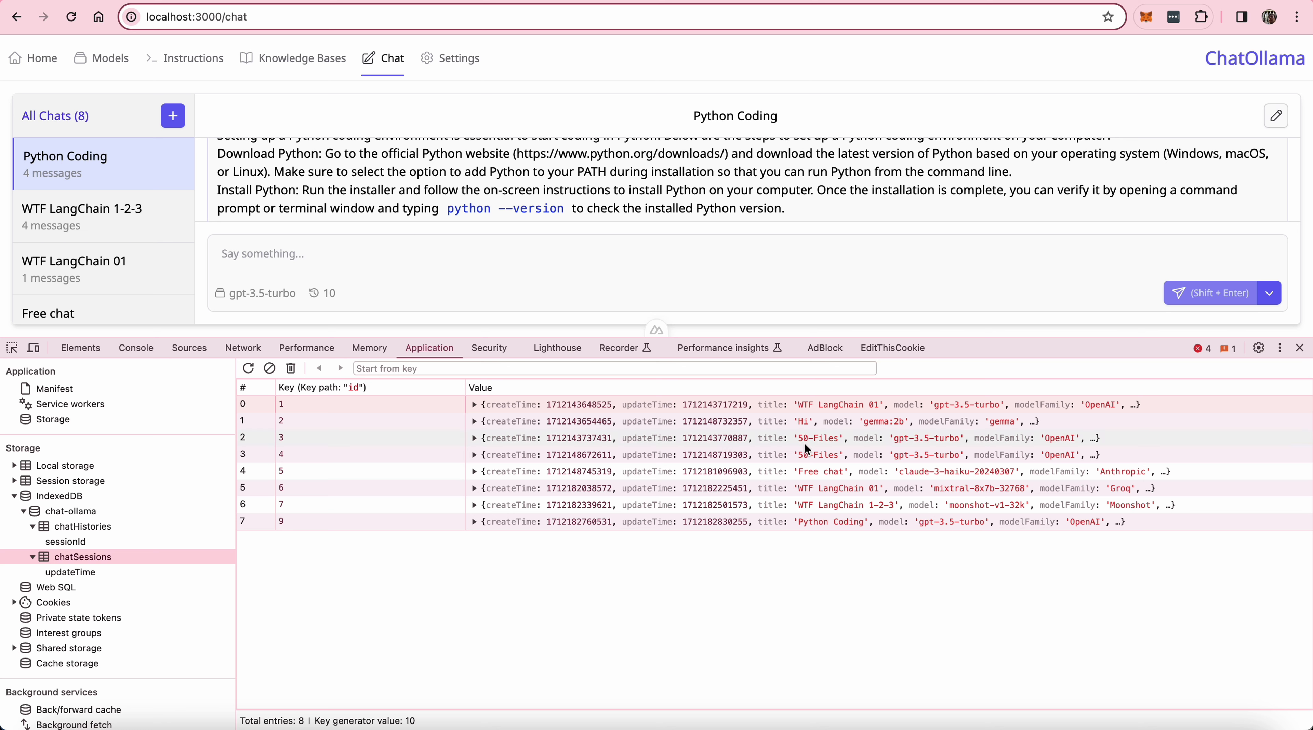
left_click(473, 422)
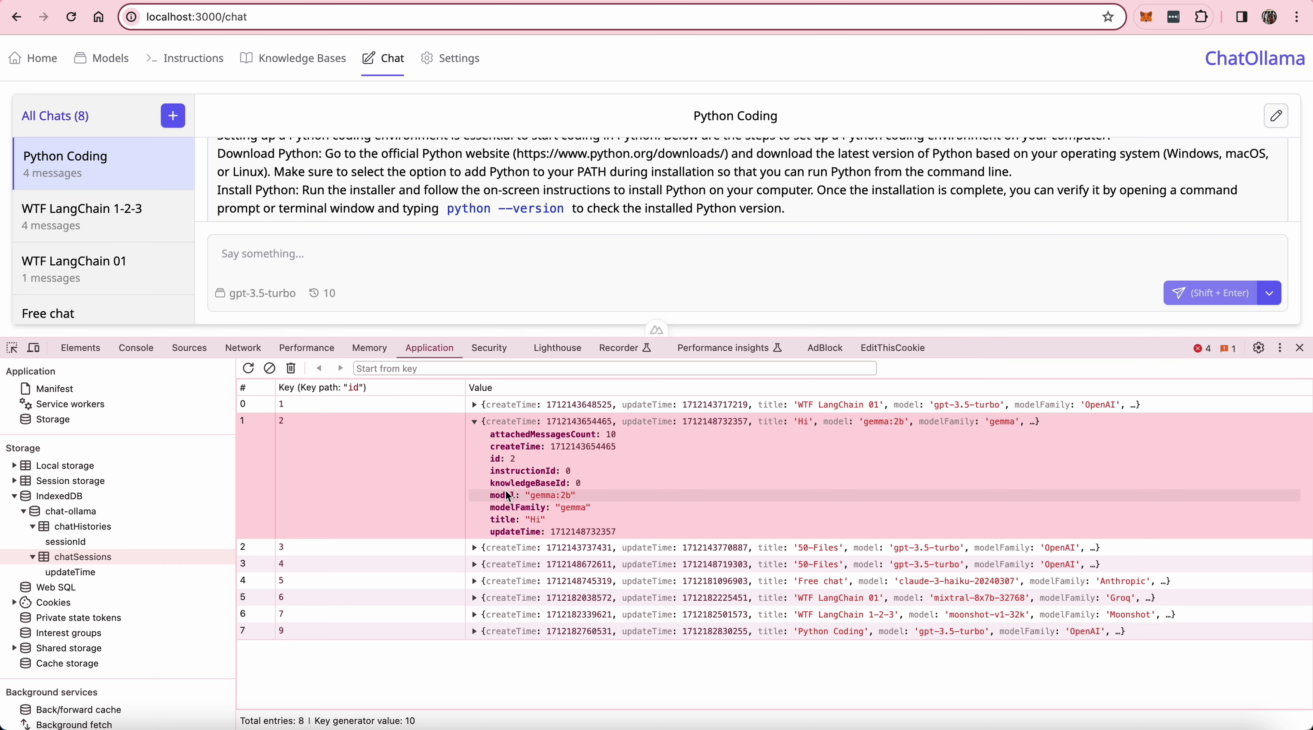
left_click(475, 548)
scroll(511, 568, "down", 1)
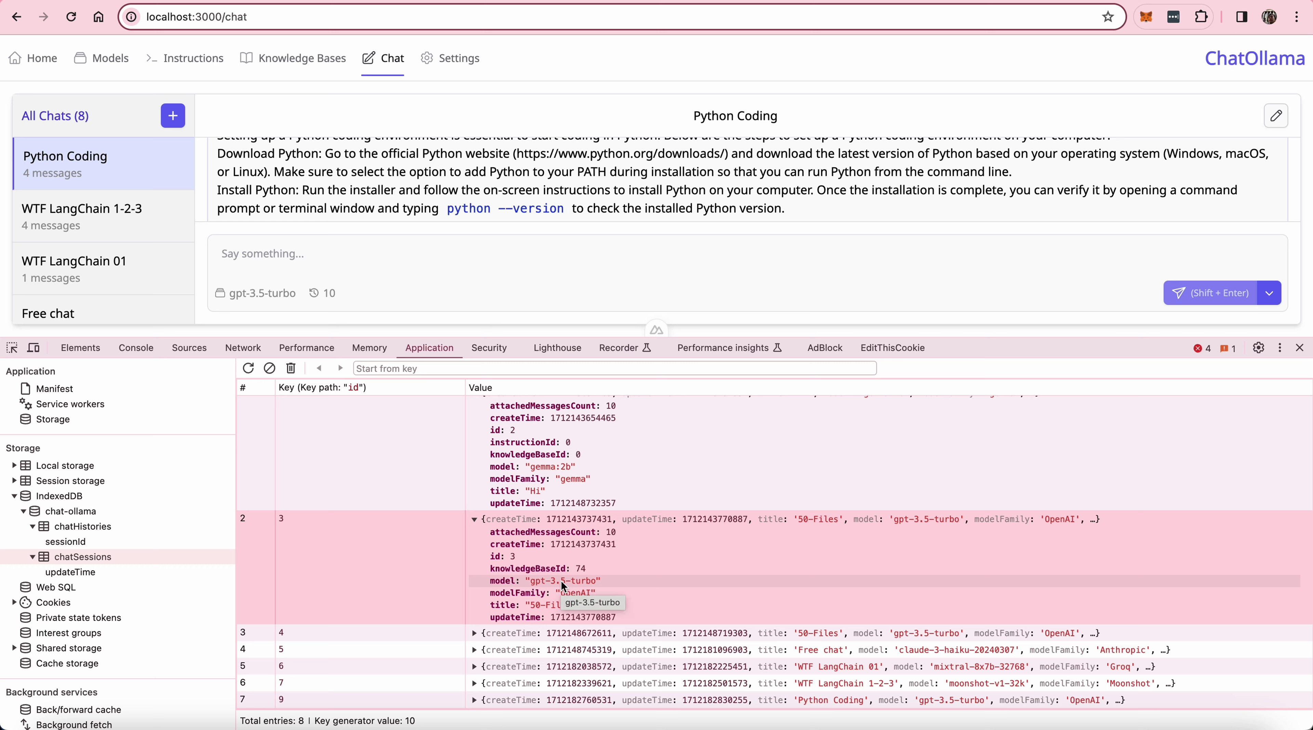
left_click(171, 556)
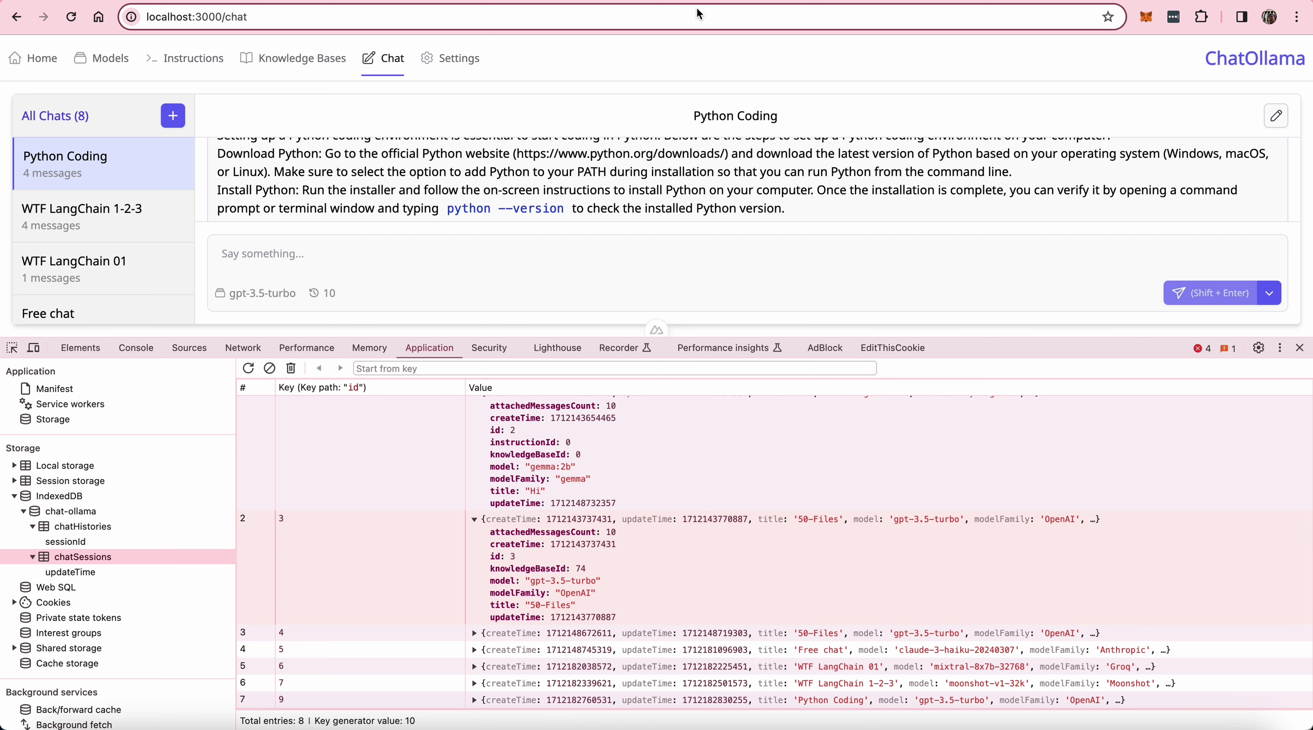
Step: Look through the stored messages in chatHistories, close the developer tools and return to the start of the Python Coding conversation
left_click(111, 526)
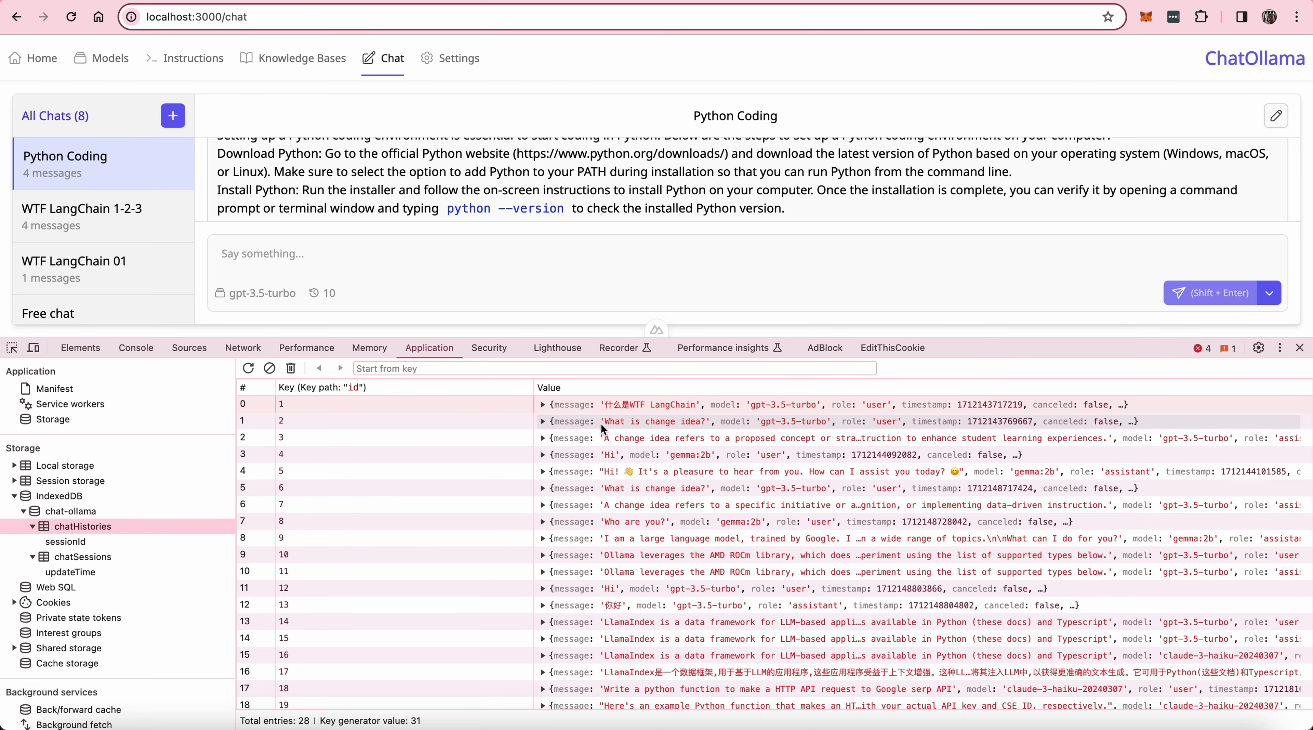
scroll(610, 573, "down", 5)
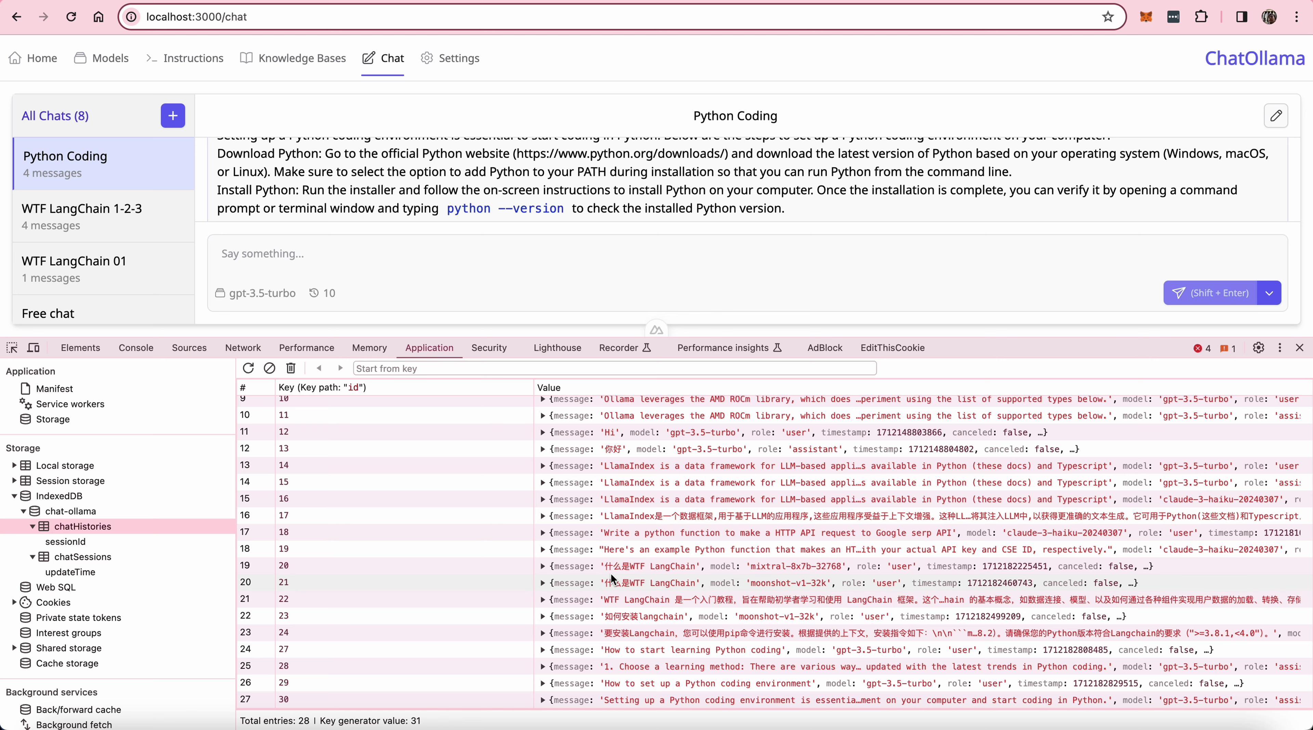
key("super+alt+i")
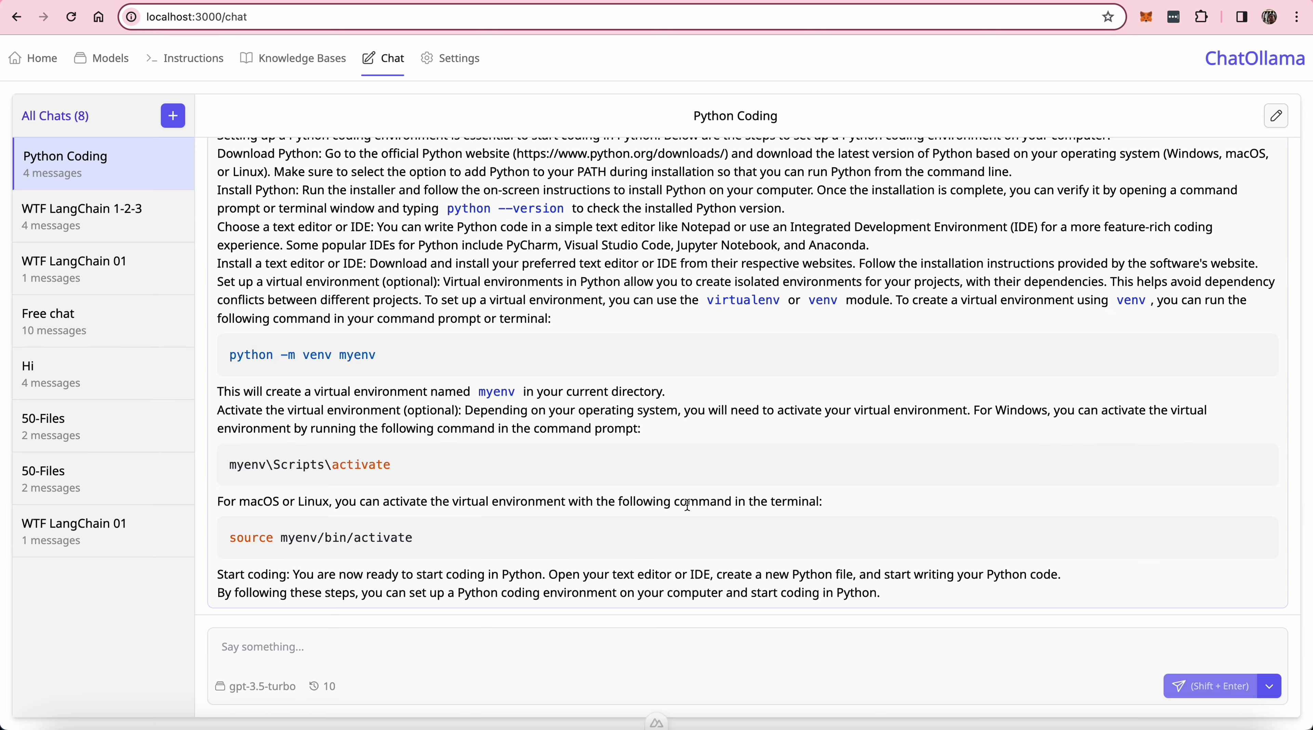
scroll(651, 423, "up", 10)
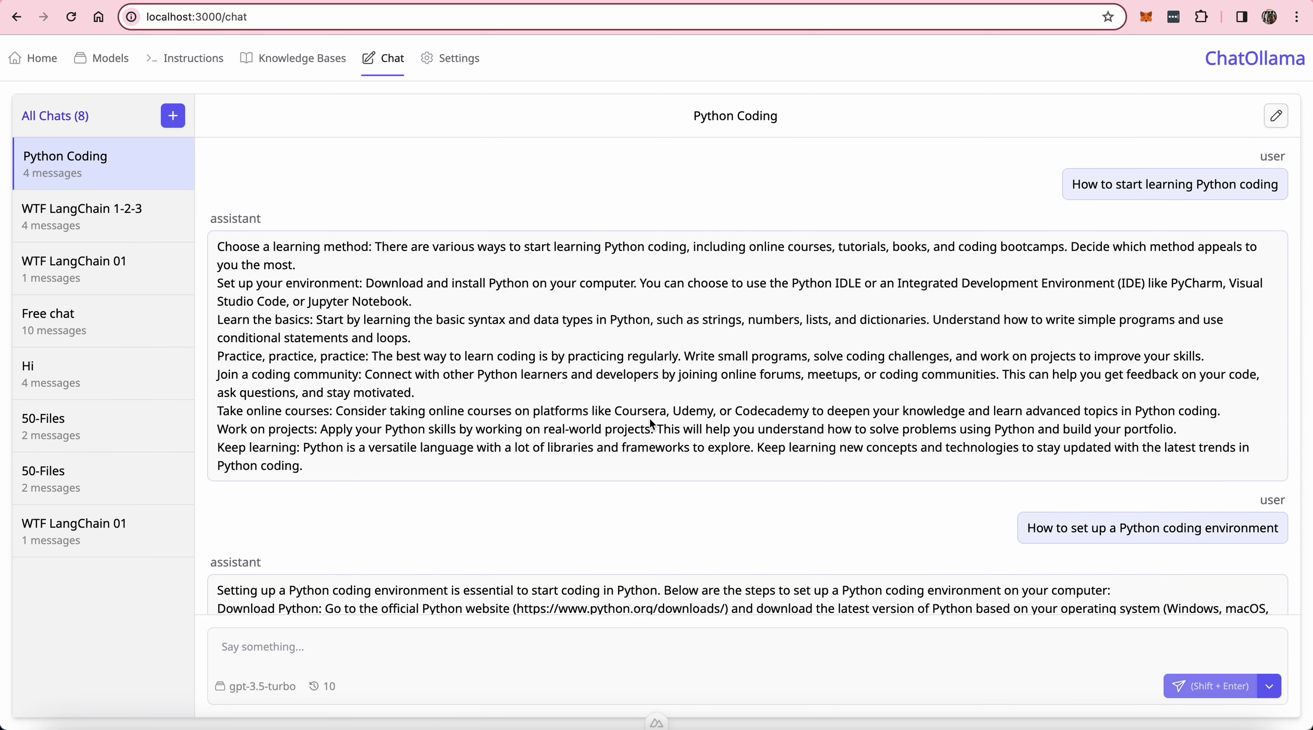